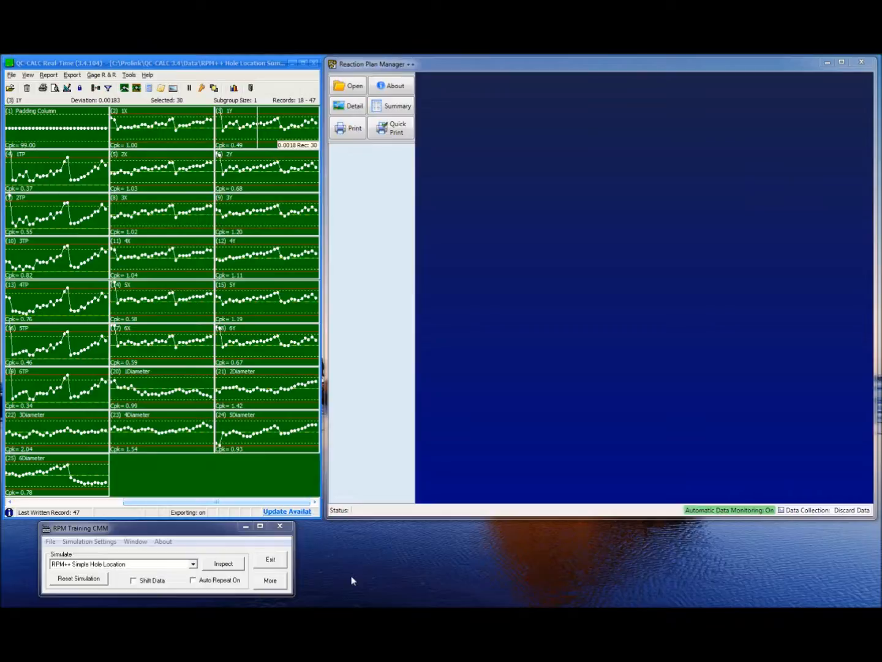
# Bring the QC-CALC and Reaction Plan Manager windows forward and run an inspection in the training CMM simulator
pyautogui.click(195, 537)
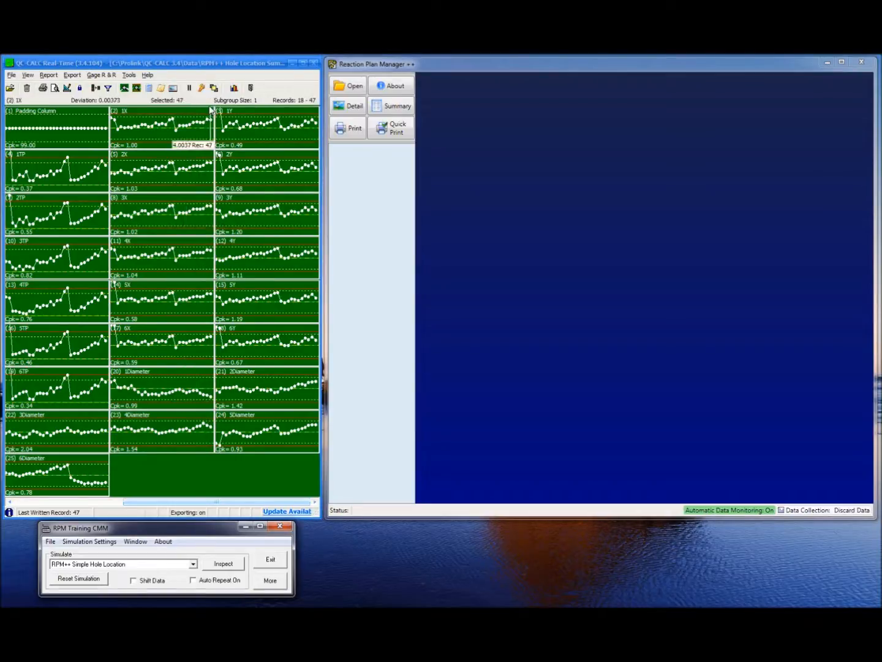
pyautogui.click(192, 67)
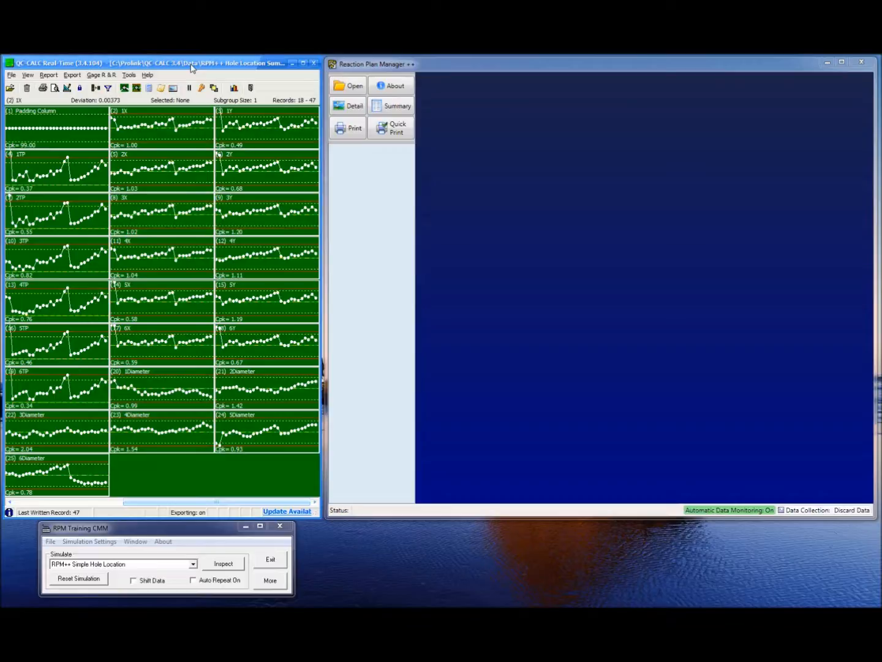
pyautogui.click(449, 64)
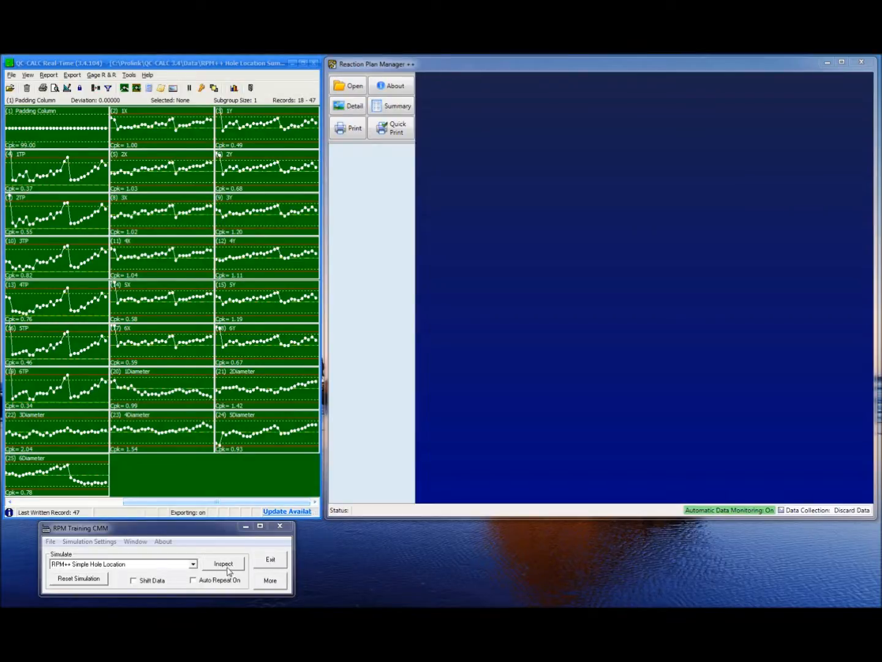
pyautogui.click(212, 542)
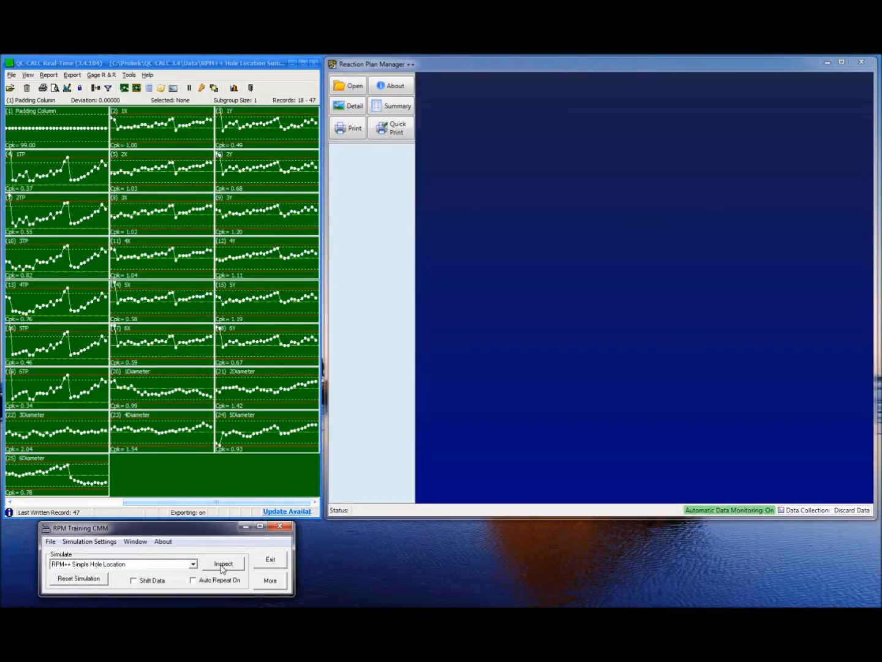
pyautogui.click(222, 569)
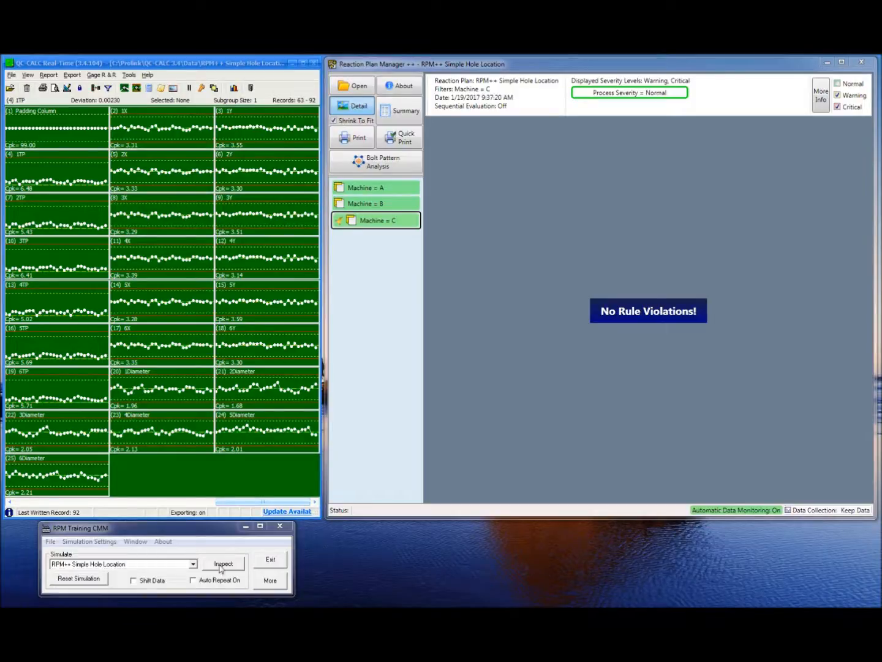
# Turn on Shift Data in the CMM simulator and run several inspections of the Simple Hole Location part
pyautogui.click(134, 581)
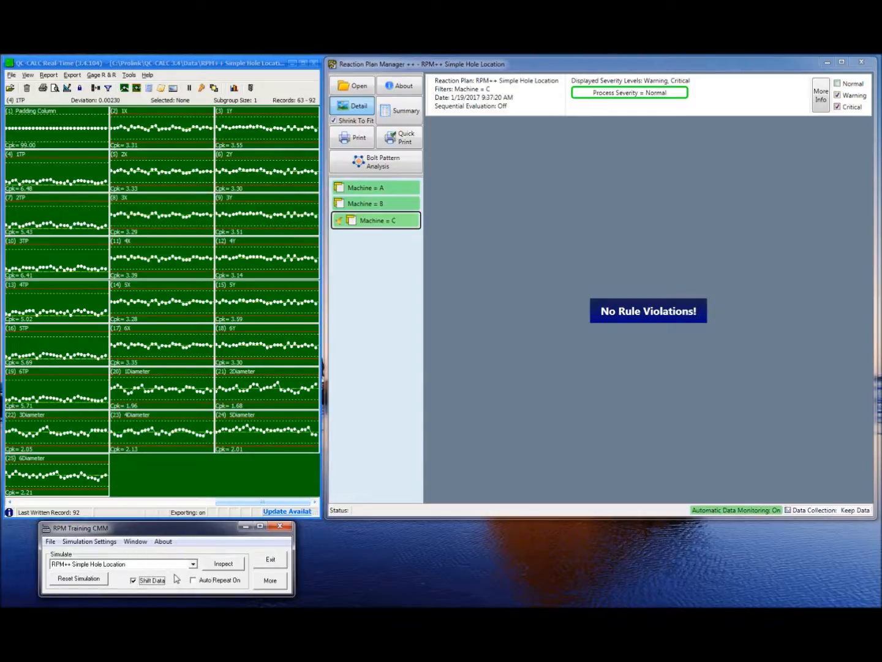
pyautogui.click(225, 566)
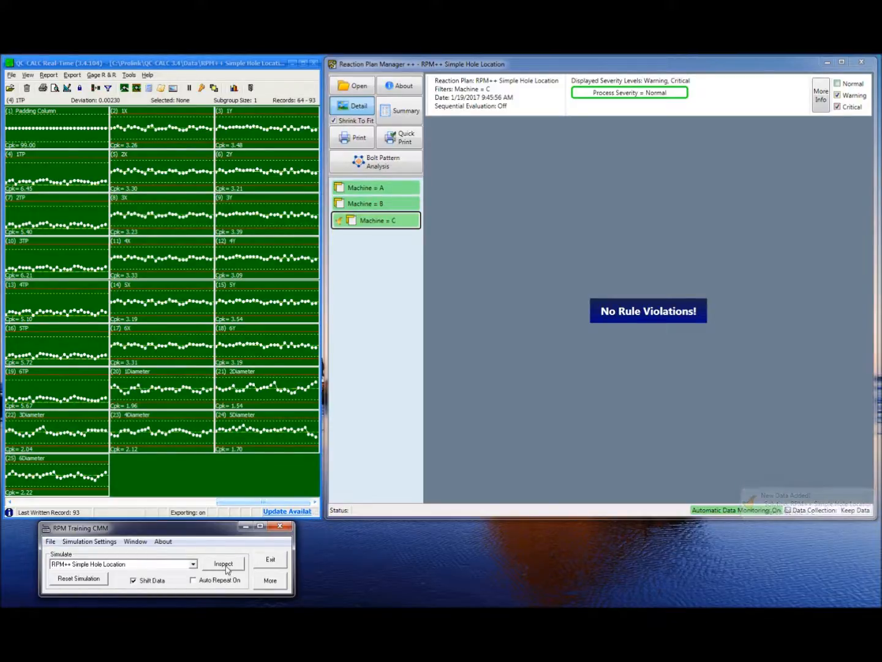
pyautogui.click(224, 564)
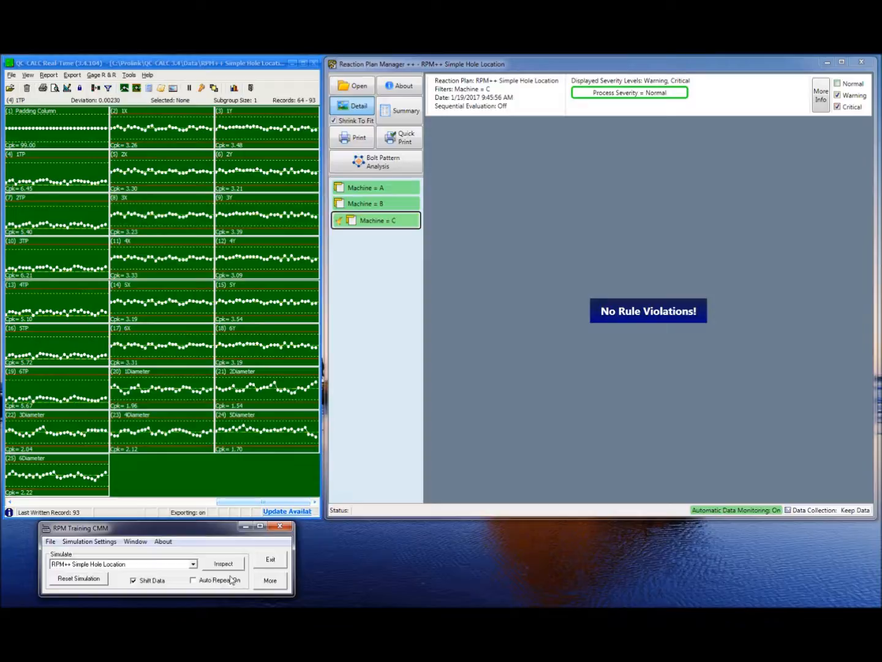
pyautogui.click(227, 569)
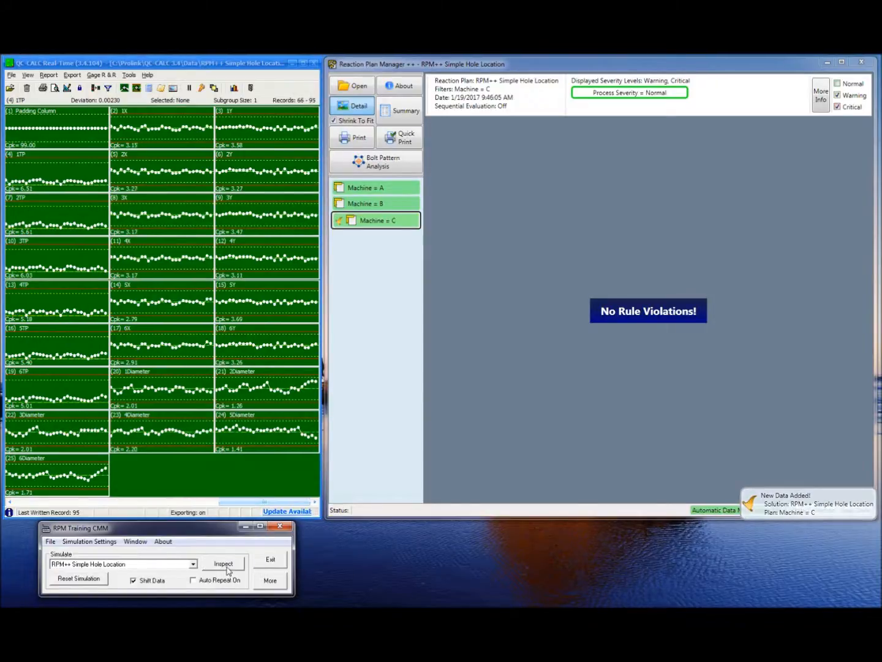
pyautogui.click(226, 568)
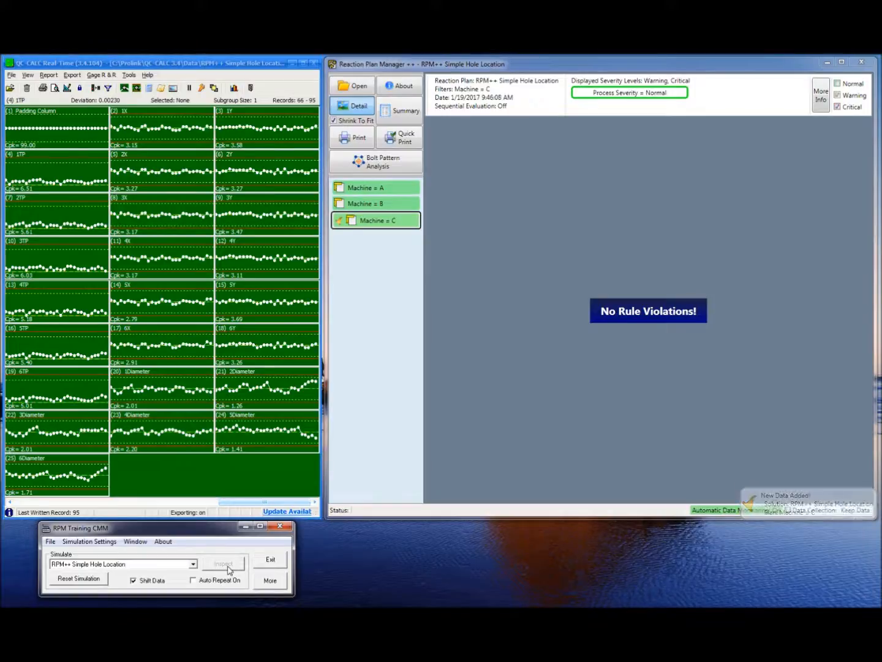
pyautogui.click(227, 569)
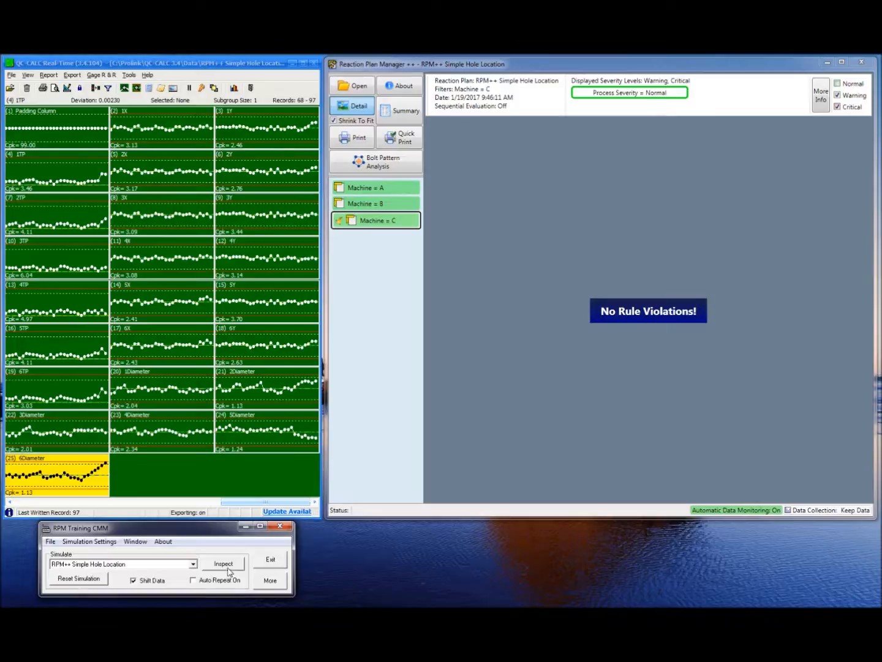
pyautogui.click(230, 570)
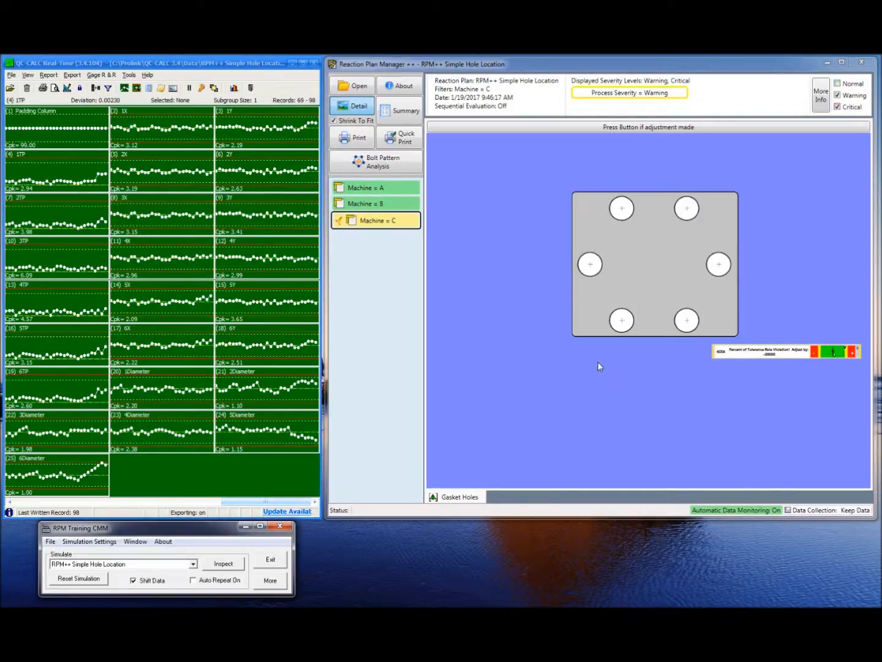
# Run further shifted-data inspections in the simulator to feed the charts and reaction plan
pyautogui.click(15, 350)
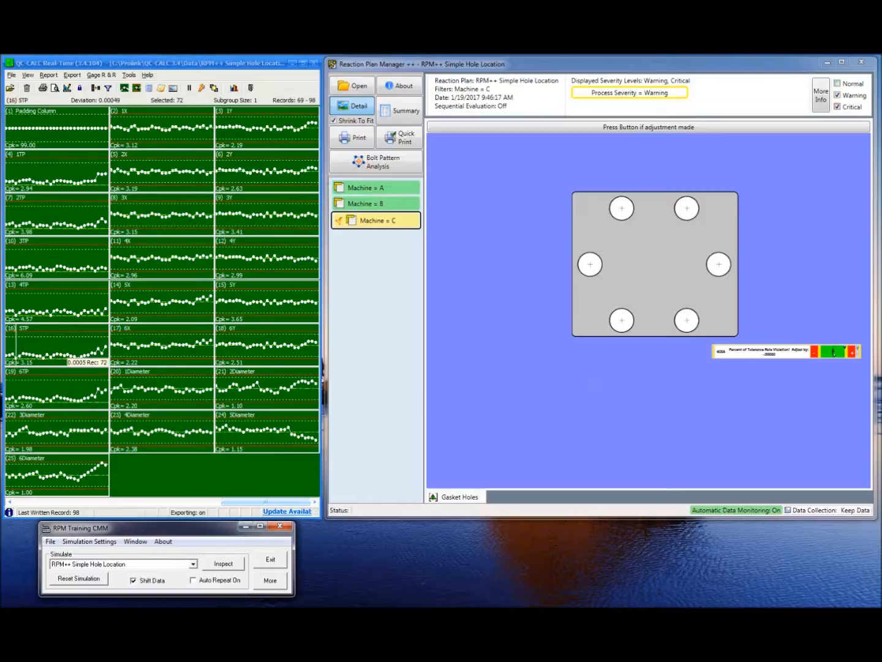
pyautogui.click(390, 561)
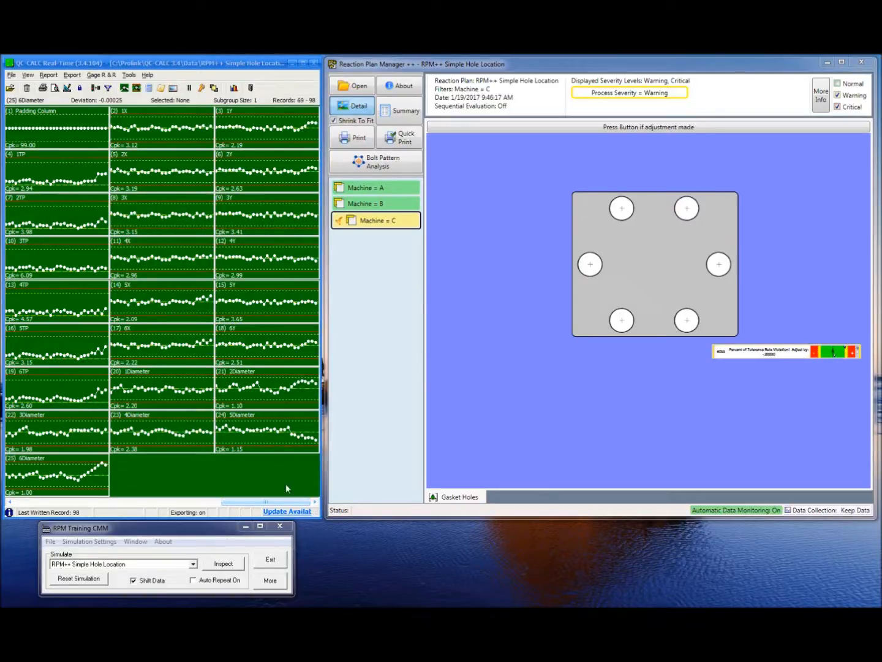
pyautogui.click(228, 565)
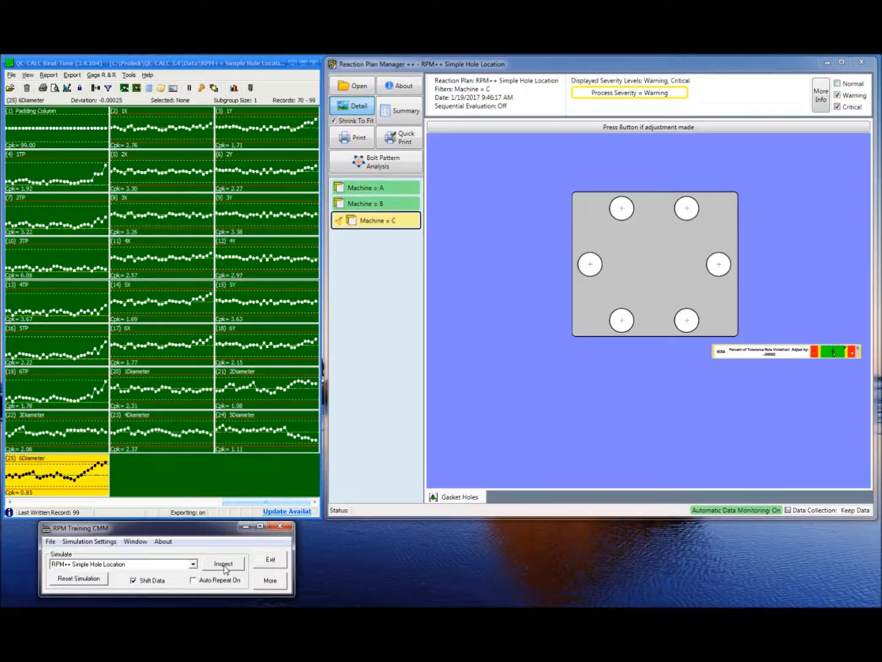
pyautogui.click(226, 566)
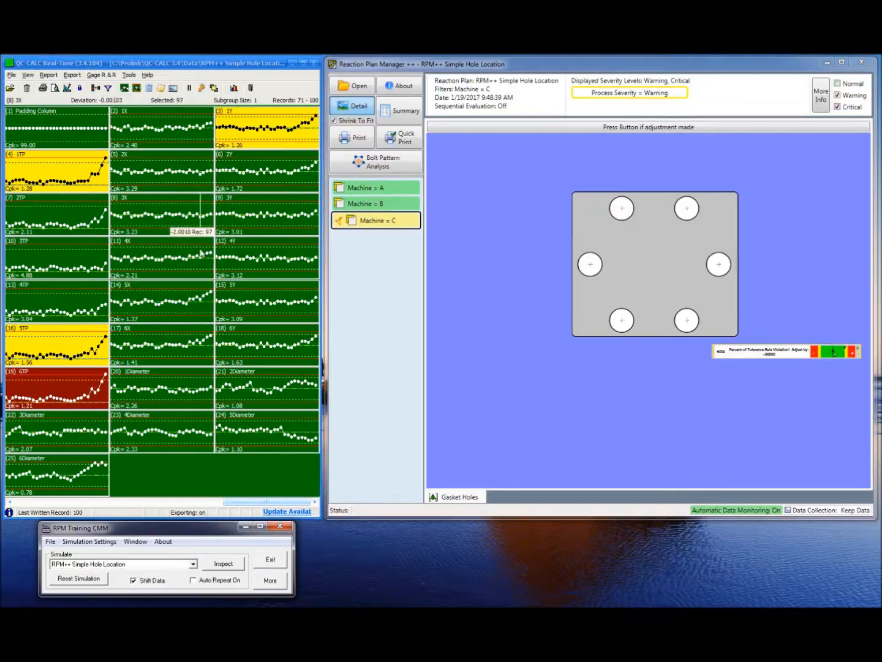
pyautogui.click(223, 566)
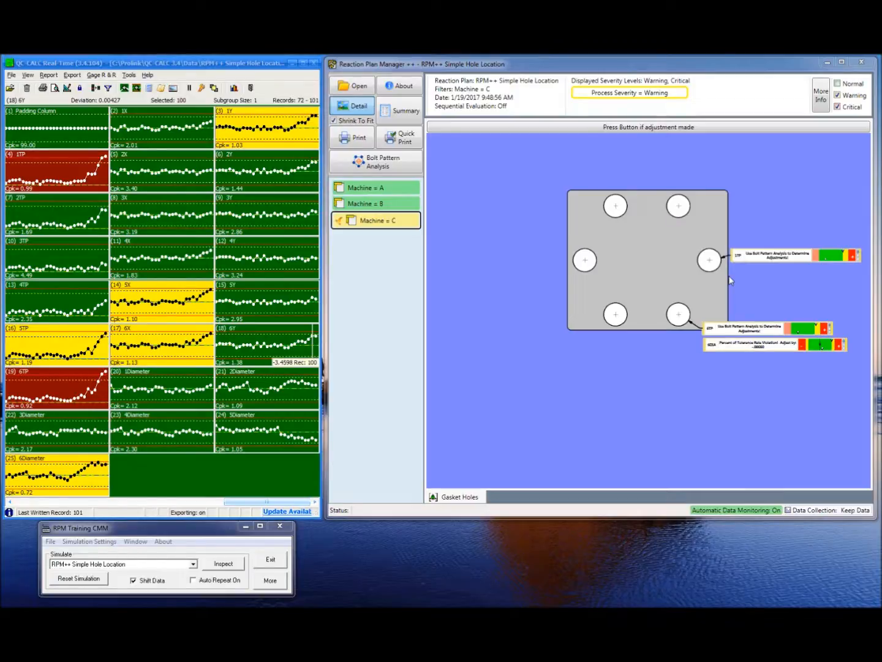
# Open Bolt Pattern Analysis and select the Machine = C gasket holes pattern
pyautogui.click(384, 167)
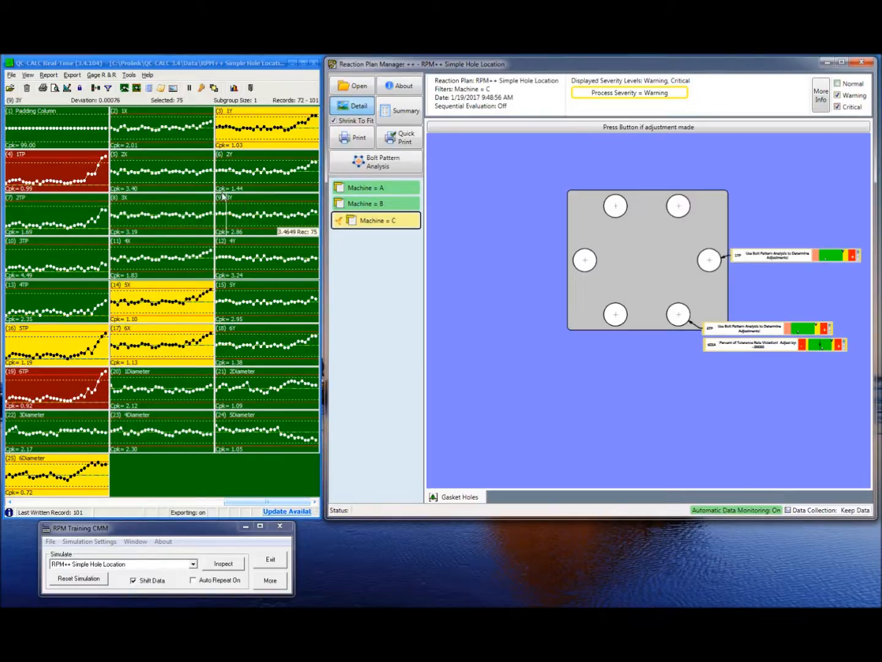
pyautogui.click(438, 375)
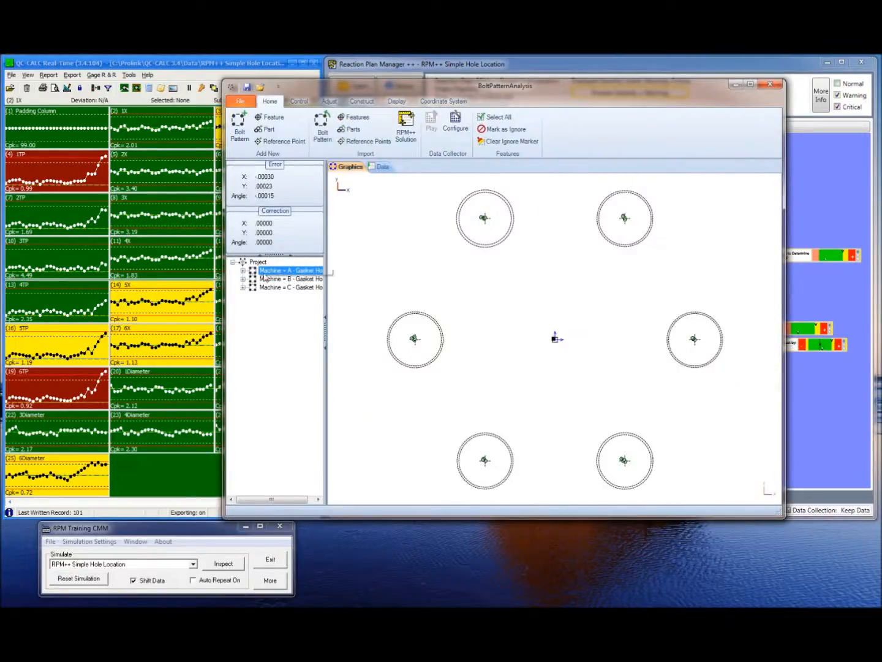
pyautogui.click(301, 280)
pyautogui.click(302, 287)
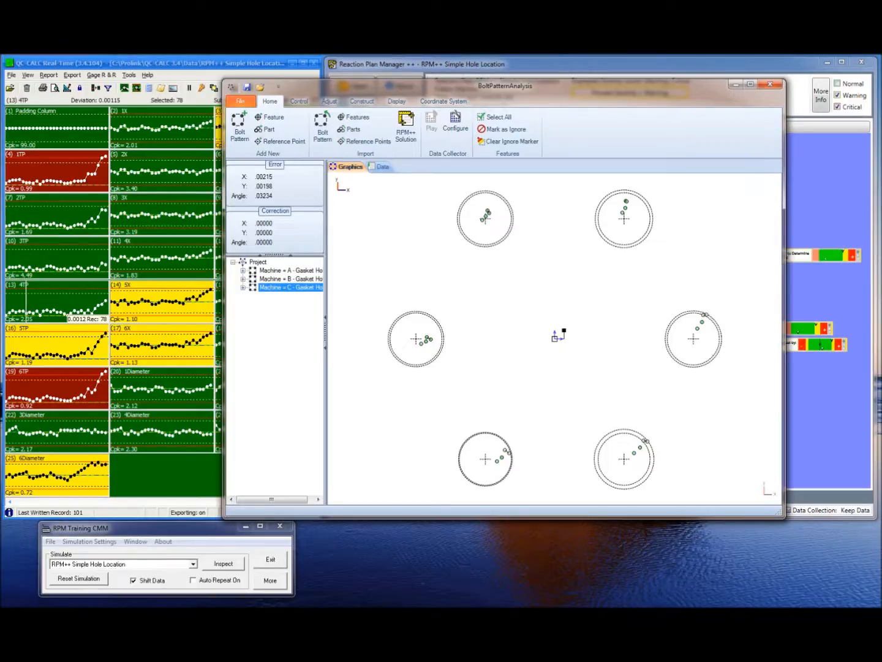
pyautogui.click(429, 558)
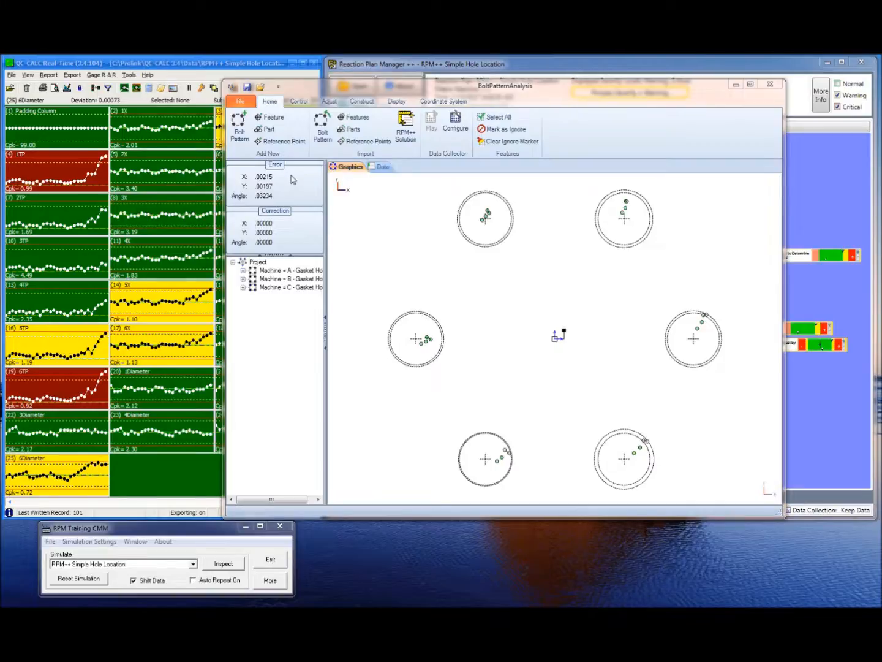
# Apply a Best-Fit to the Machine = C hole pattern
pyautogui.click(302, 106)
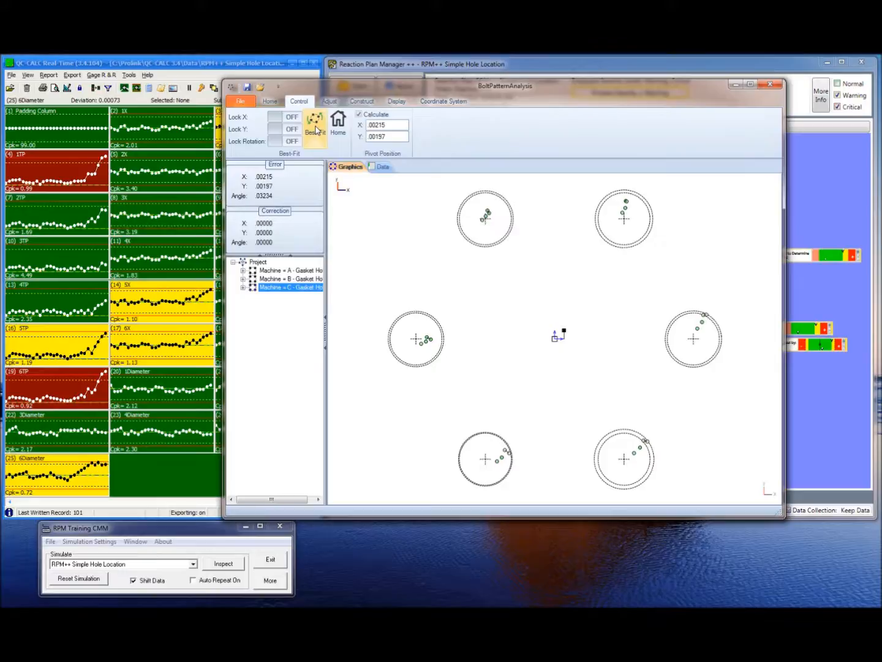
pyautogui.click(315, 126)
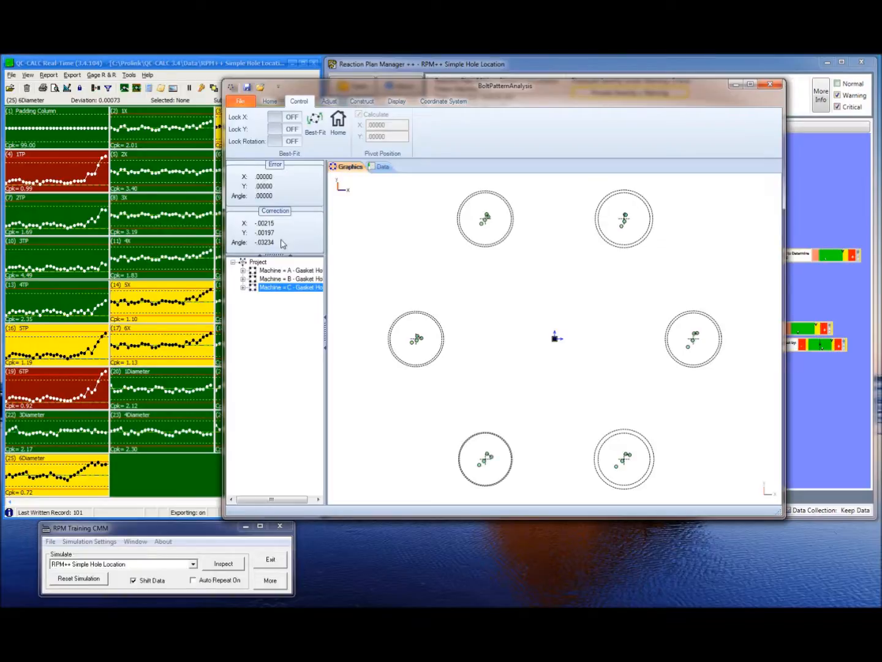
pyautogui.click(41, 175)
pyautogui.click(349, 553)
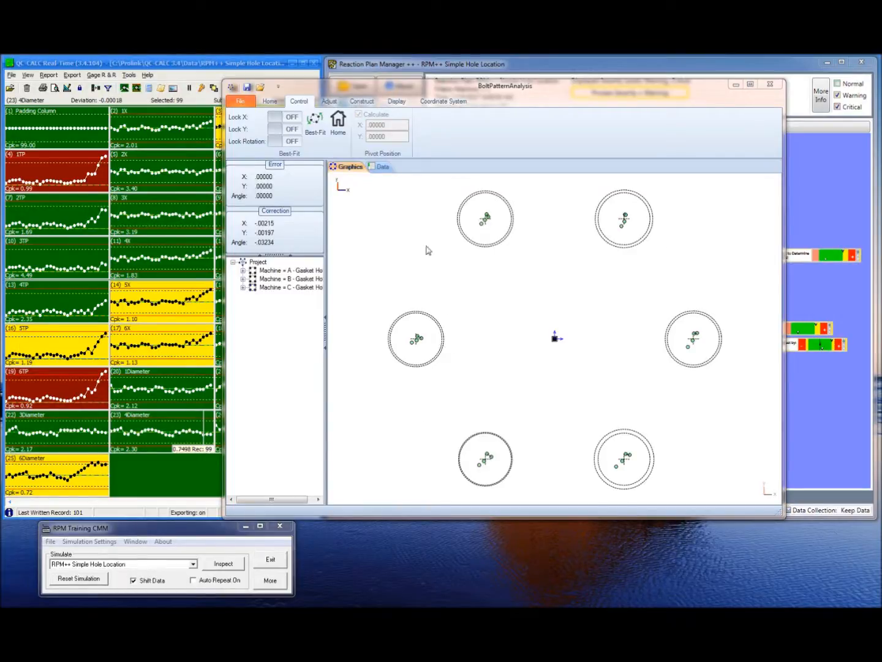
# Switch to the Data view, widen the data panel and expand Machine = C's feature info list
pyautogui.click(383, 167)
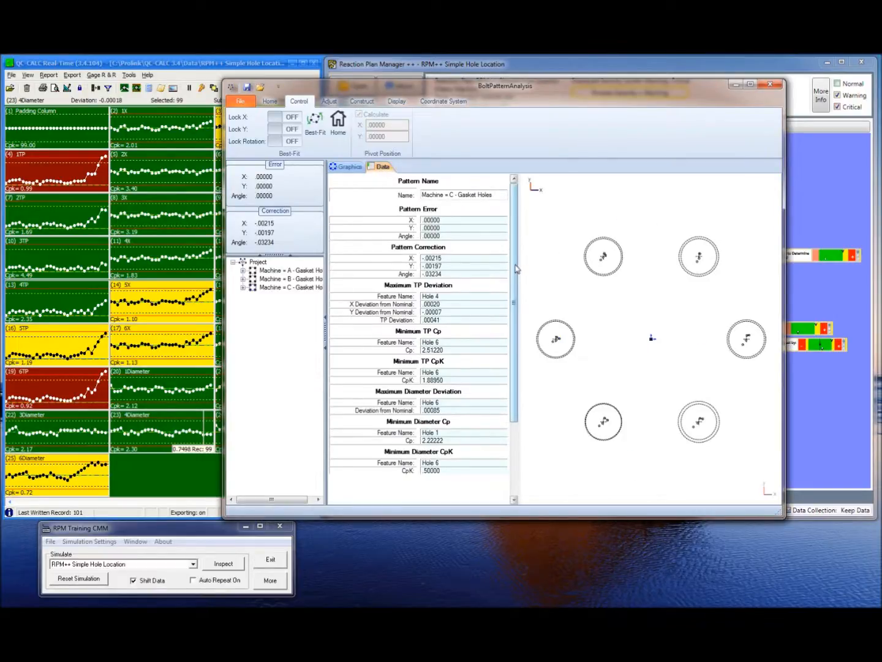
pyautogui.moveTo(515, 268); pyautogui.dragTo(497, 259)
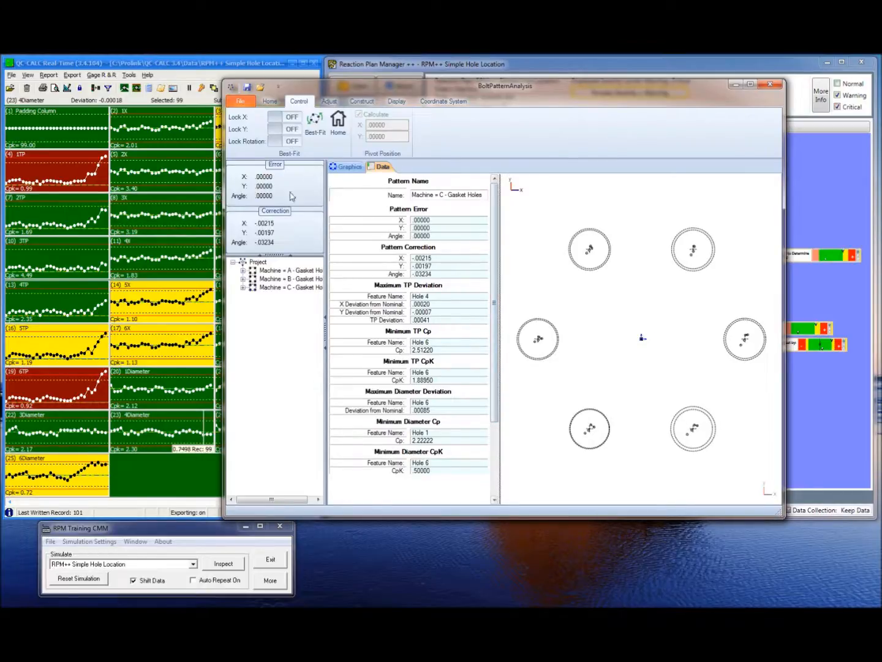
pyautogui.click(243, 289)
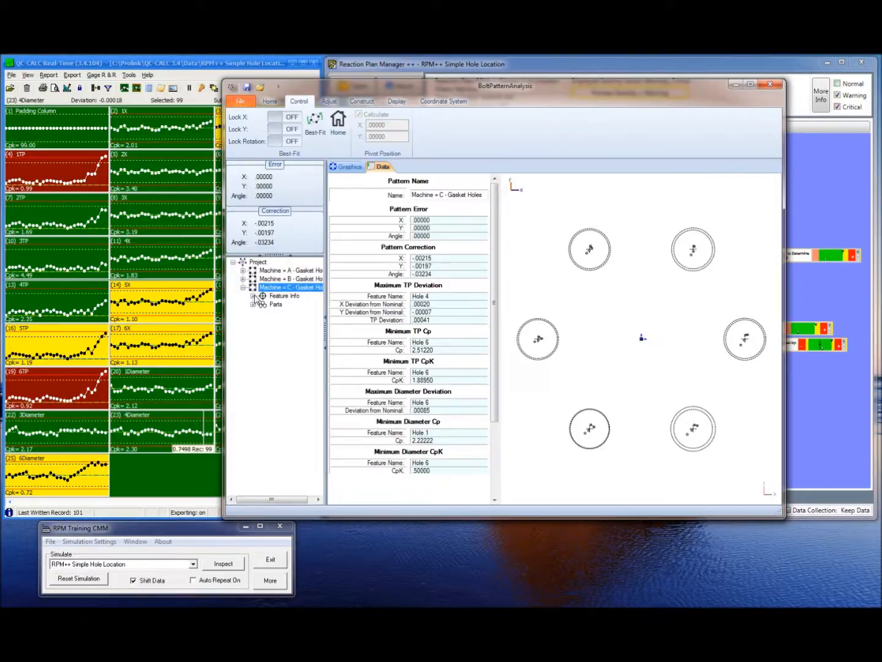
pyautogui.click(253, 296)
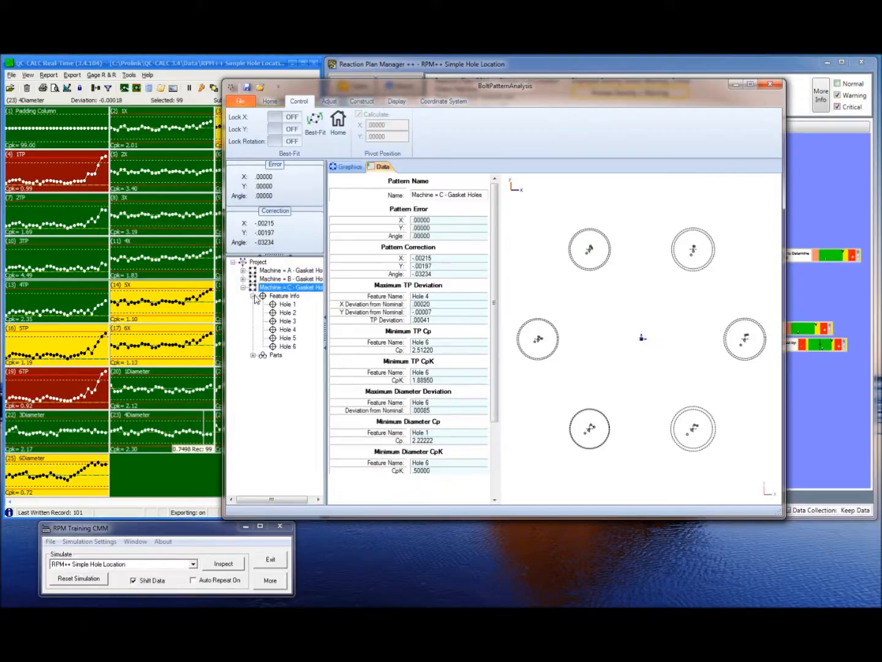
# Review the feature info of each hole, Hole 1 through Hole 6, and back
pyautogui.click(286, 305)
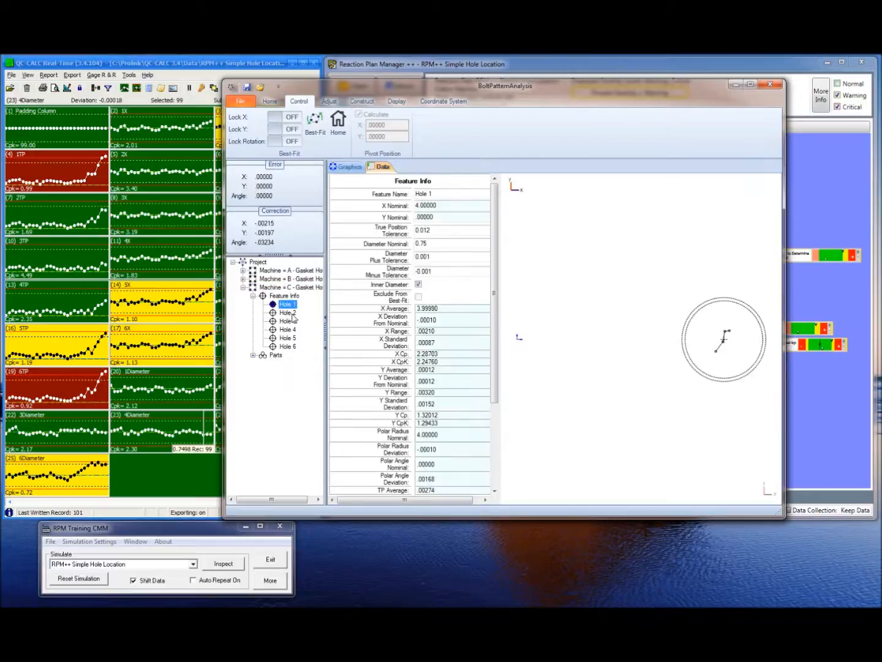
pyautogui.click(288, 313)
pyautogui.click(288, 323)
pyautogui.click(289, 330)
pyautogui.click(289, 338)
pyautogui.click(290, 347)
pyautogui.click(289, 339)
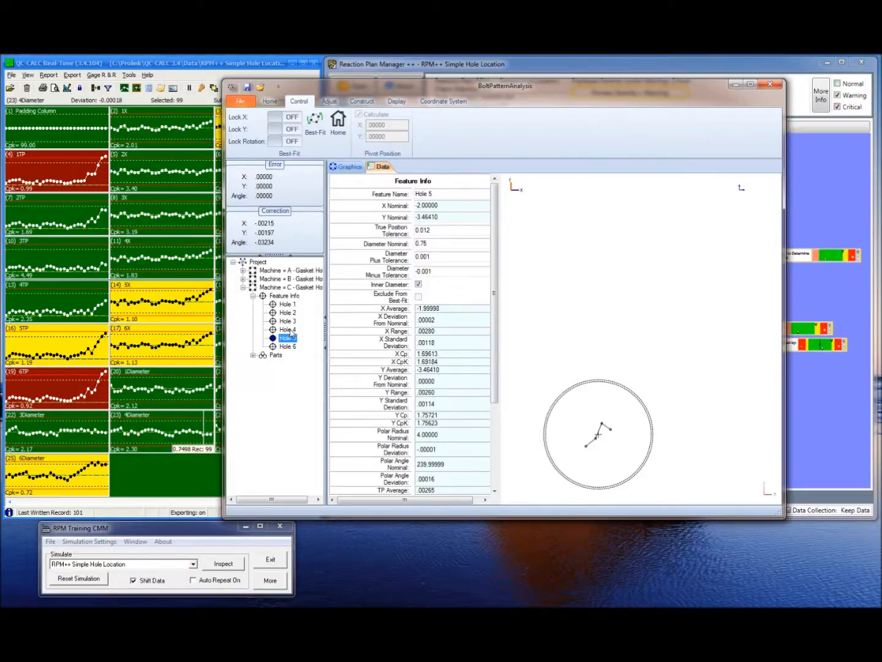
pyautogui.click(291, 330)
pyautogui.click(292, 322)
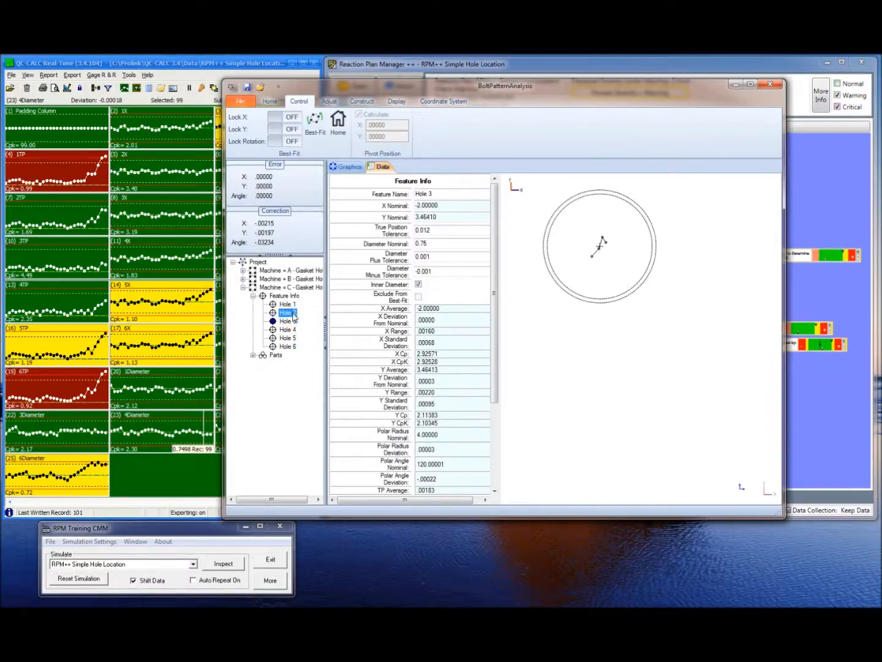
pyautogui.click(288, 313)
pyautogui.click(287, 305)
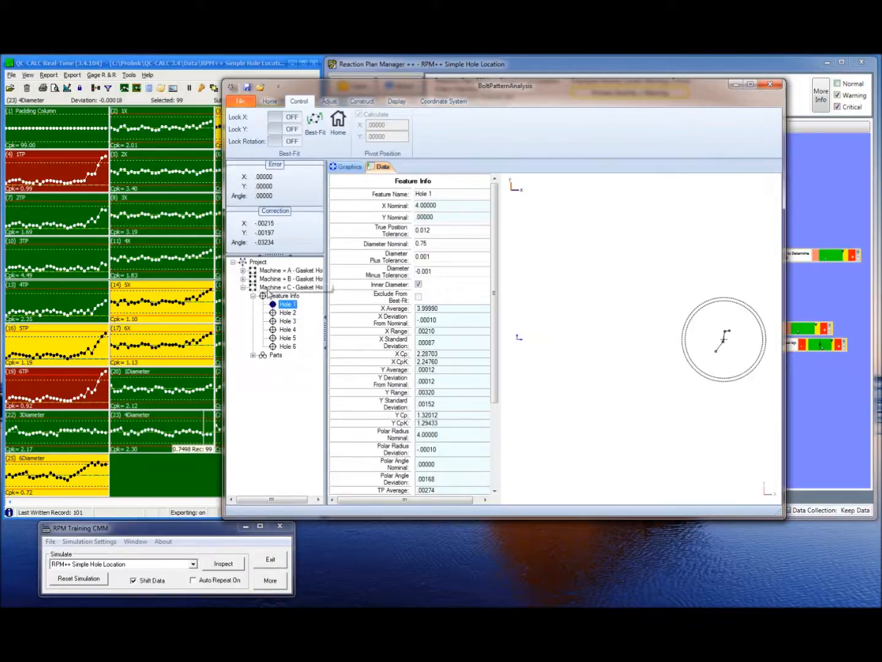
# Expand the Parts list in the Graphics view and step through the individual parts
pyautogui.click(269, 287)
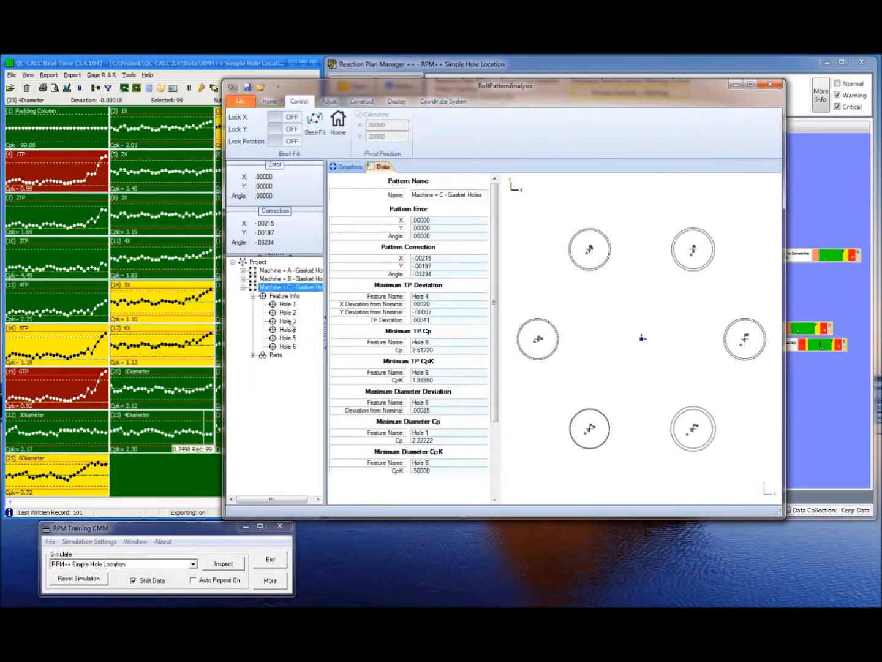
pyautogui.click(253, 355)
pyautogui.click(349, 168)
pyautogui.click(290, 365)
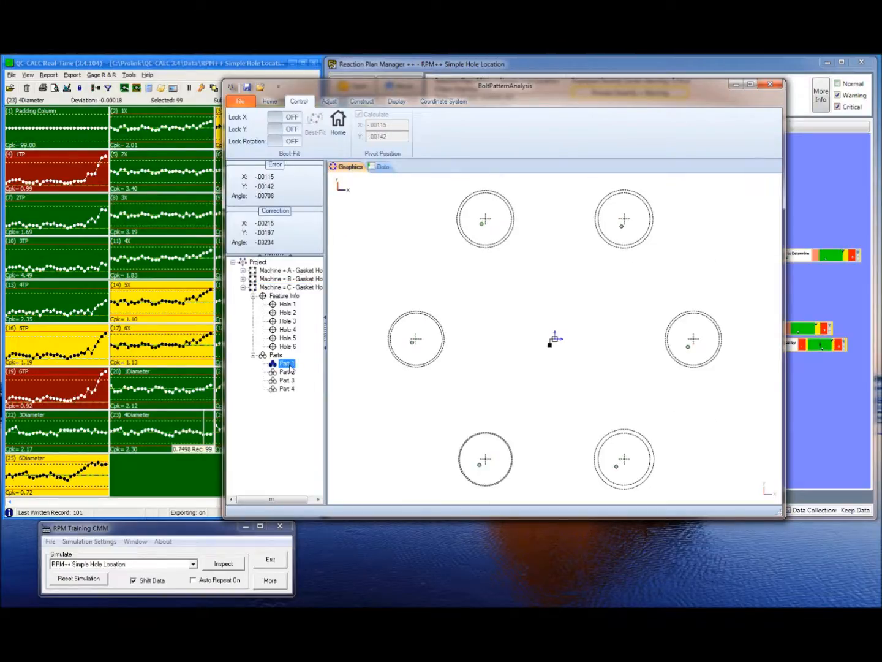
pyautogui.press('Down')
pyautogui.press('Down')
# Step down and back up through the individual parts of Machine = C in the parts list
pyautogui.press('Down')
pyautogui.press('Up')
pyautogui.press('Up')
pyautogui.press('Up')
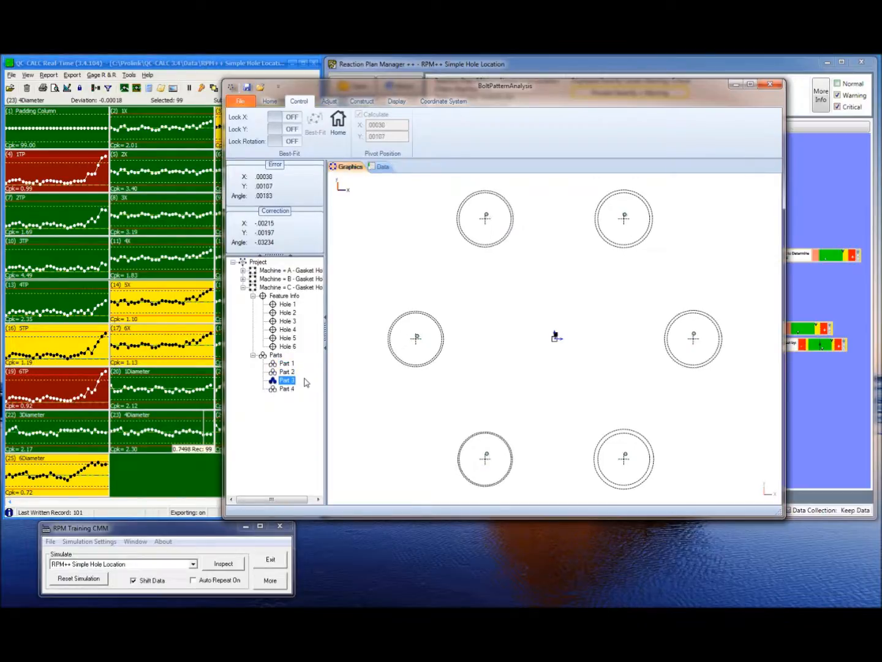
pyautogui.press('Down')
pyautogui.press('Down')
pyautogui.press('Down')
pyautogui.press('Up')
pyautogui.press('Up')
pyautogui.press('Up')
pyautogui.press('Down')
pyautogui.press('Down')
pyautogui.press('Down')
pyautogui.press('Up')
pyautogui.press('Up')
pyautogui.press('Up')
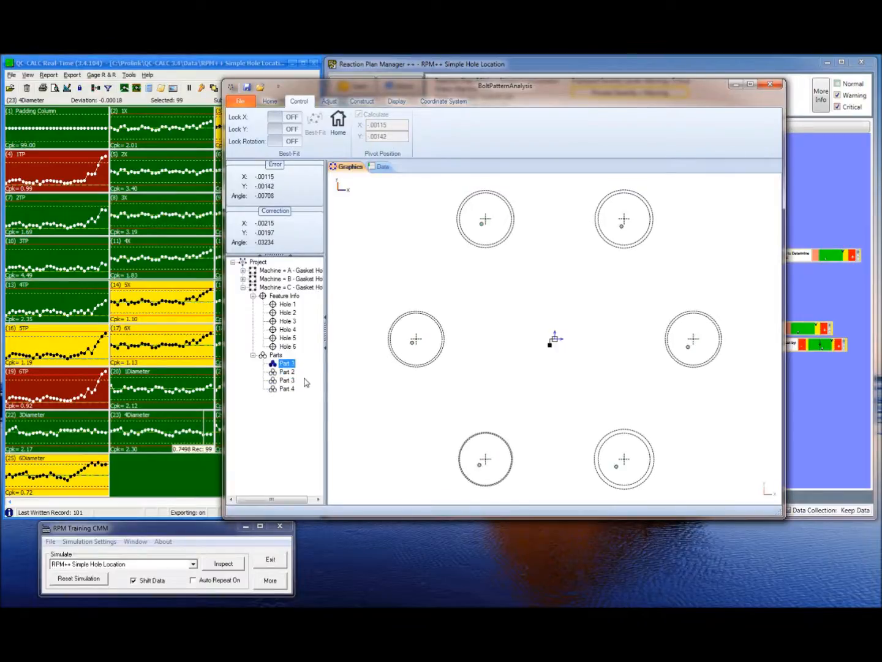
# Collapse the Machine = C tree and close Bolt Pattern Analysis without saving the current solution
pyautogui.click(252, 355)
pyautogui.click(253, 295)
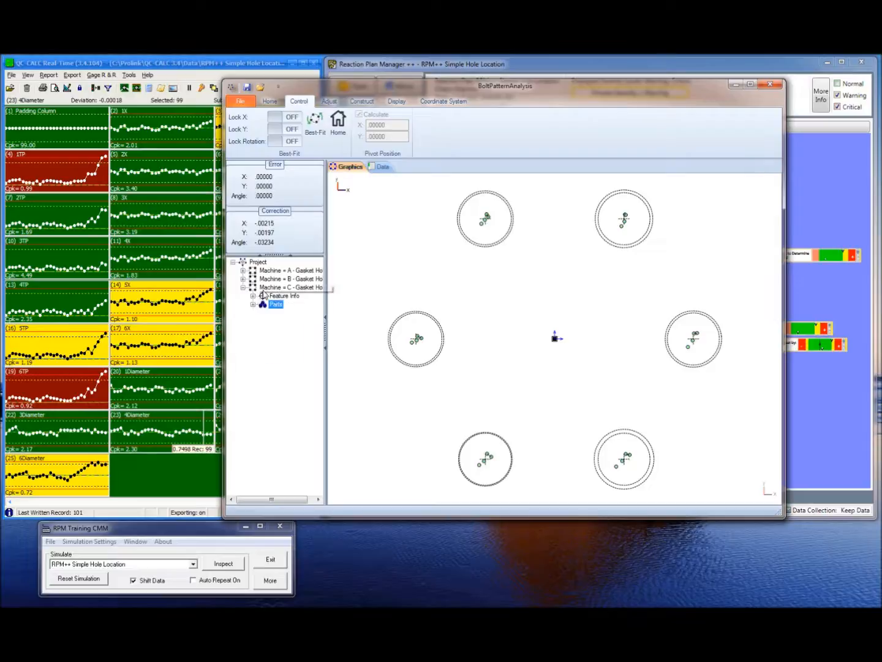
pyautogui.doubleClick(273, 288)
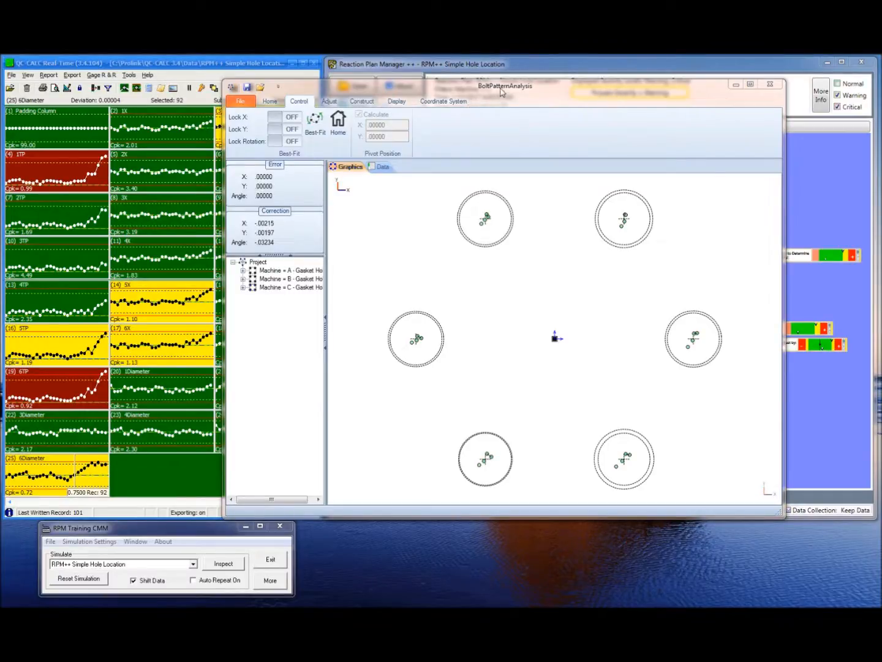
pyautogui.click(770, 87)
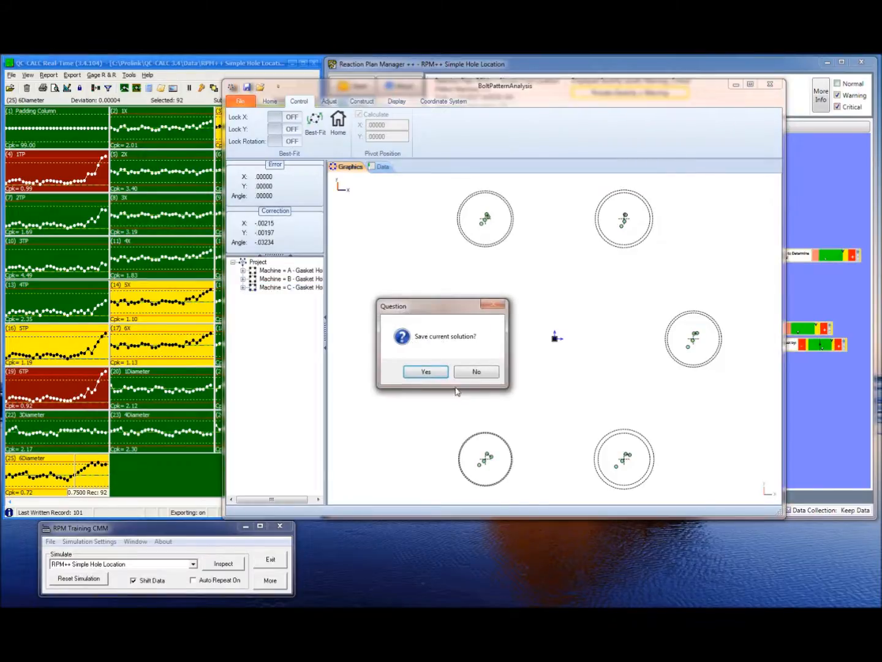
pyautogui.click(482, 373)
# Expand the CMM simulator's options, set the Machine filter to A, reset the simulation, and hide the options again
pyautogui.moveTo(199, 533); pyautogui.dragTo(309, 394)
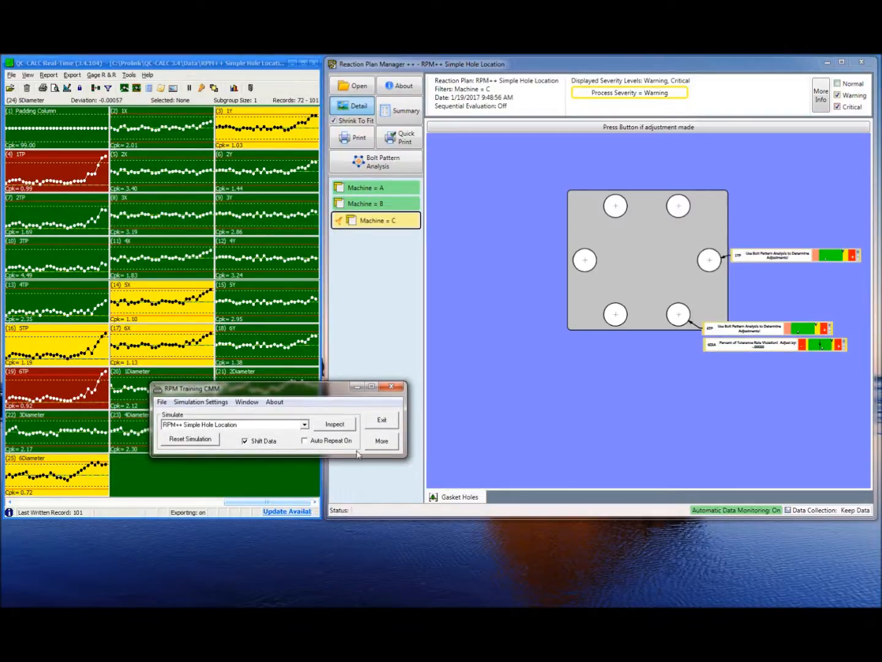
pyautogui.click(381, 443)
pyautogui.moveTo(339, 388); pyautogui.dragTo(362, 348)
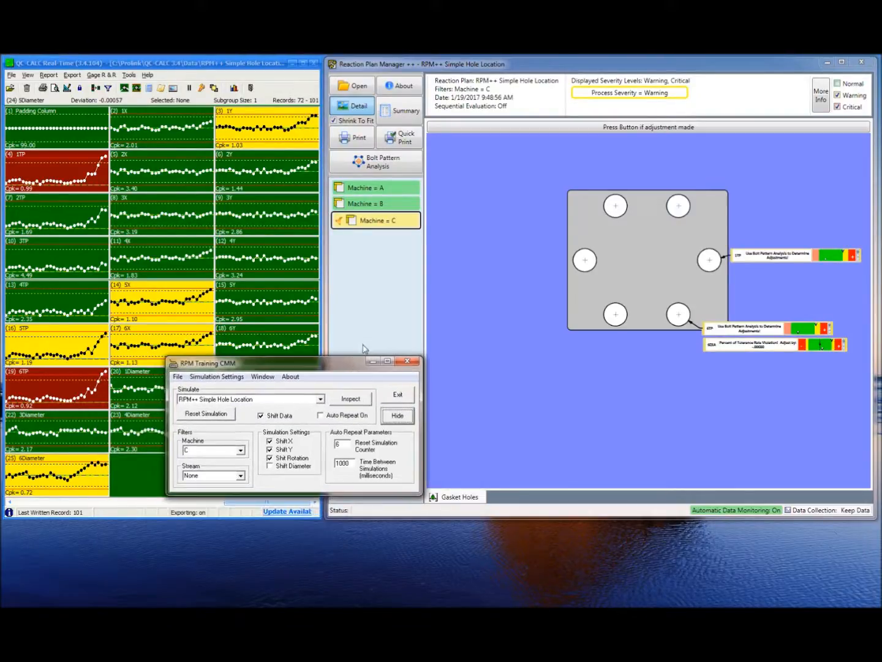
pyautogui.click(242, 451)
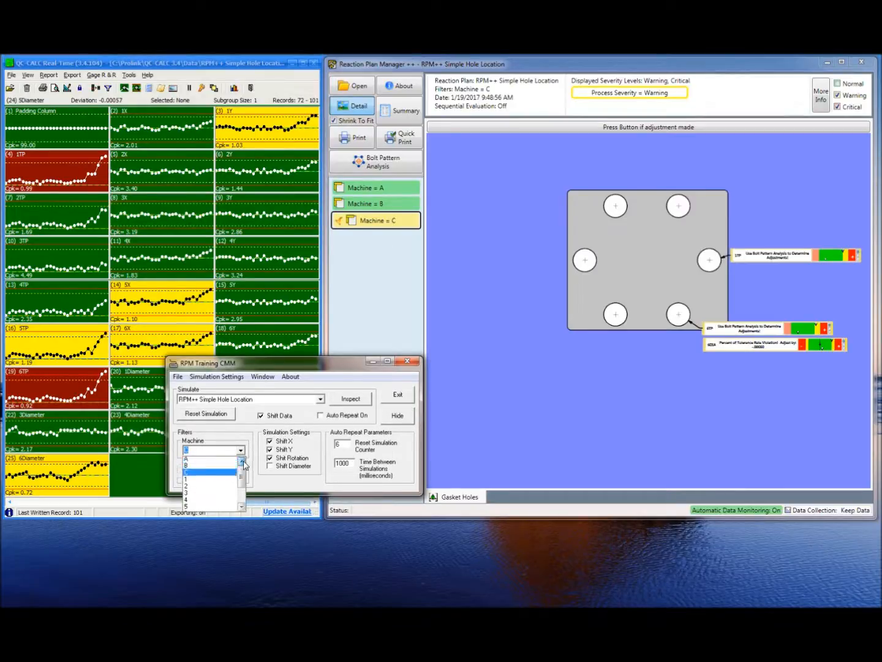
pyautogui.click(233, 459)
pyautogui.click(232, 415)
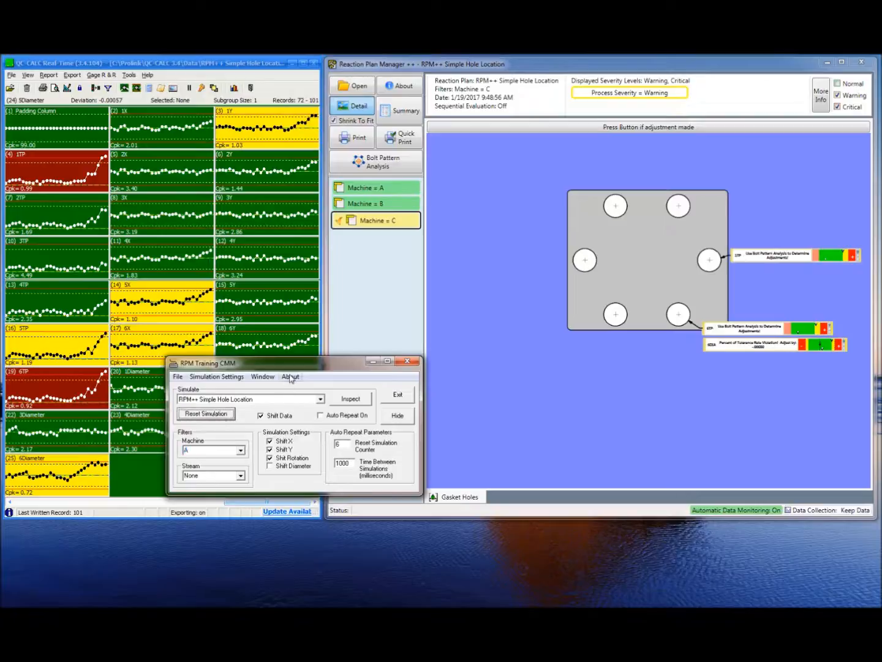
pyautogui.moveTo(297, 371); pyautogui.dragTo(230, 421)
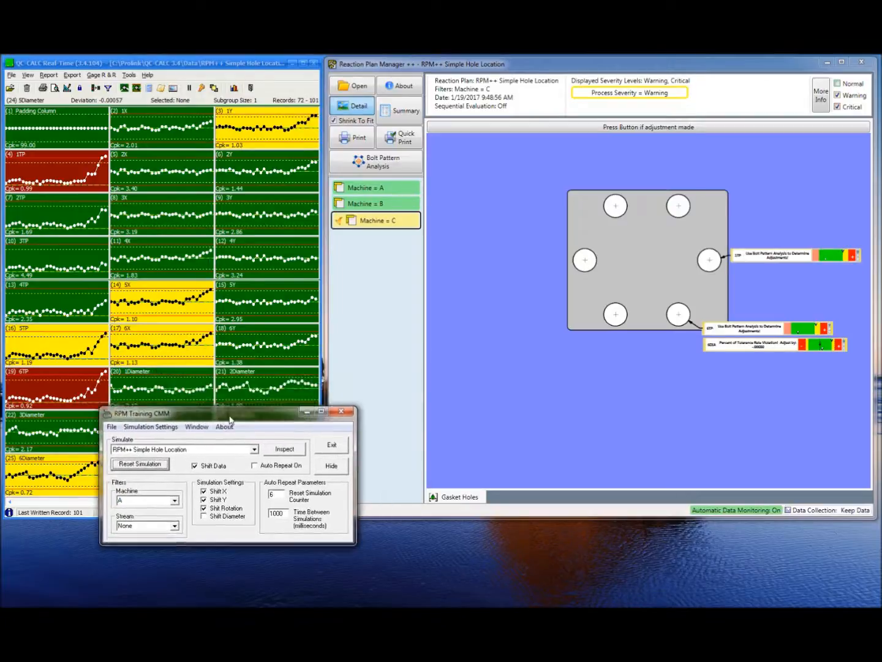
pyautogui.click(331, 466)
pyautogui.moveTo(288, 418); pyautogui.dragTo(245, 531)
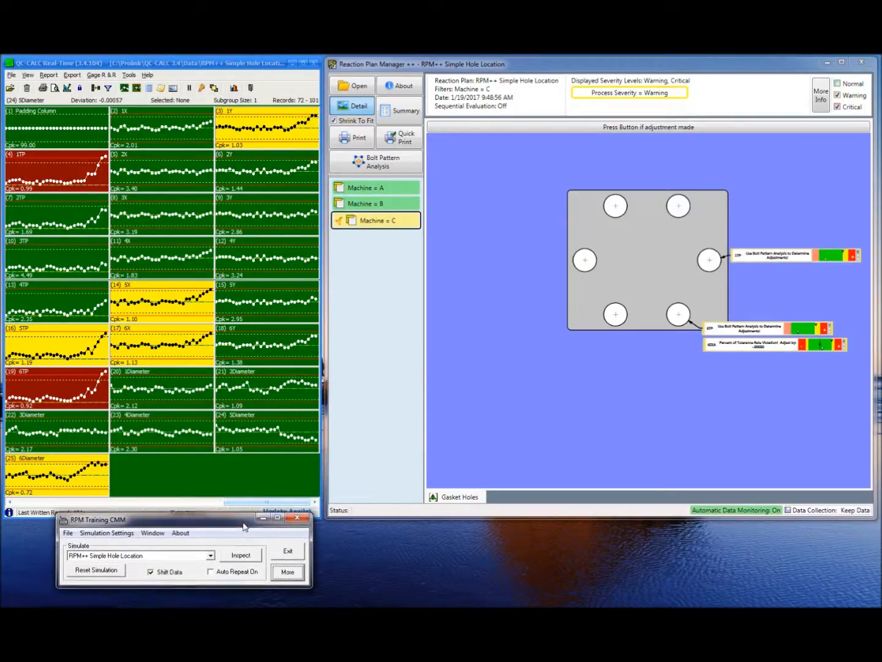
# Run a series of simulated inspections with shifted data for Machine A
pyautogui.click(236, 561)
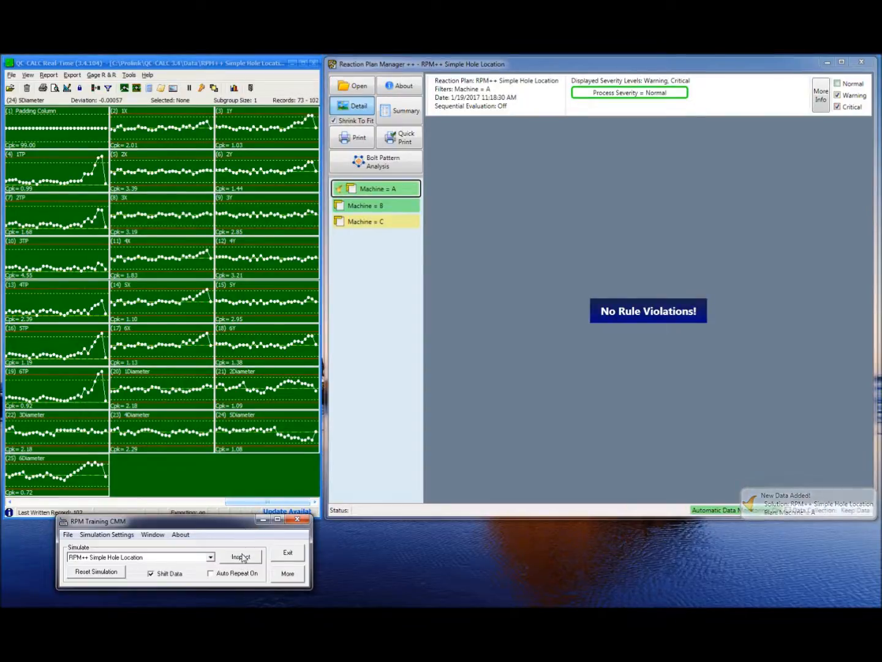
pyautogui.click(253, 560)
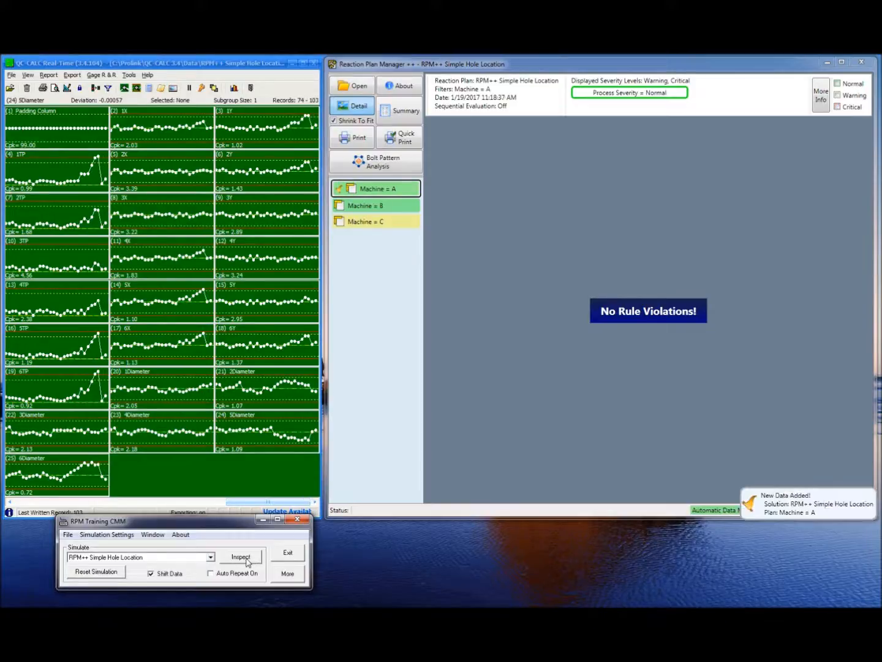
pyautogui.click(252, 562)
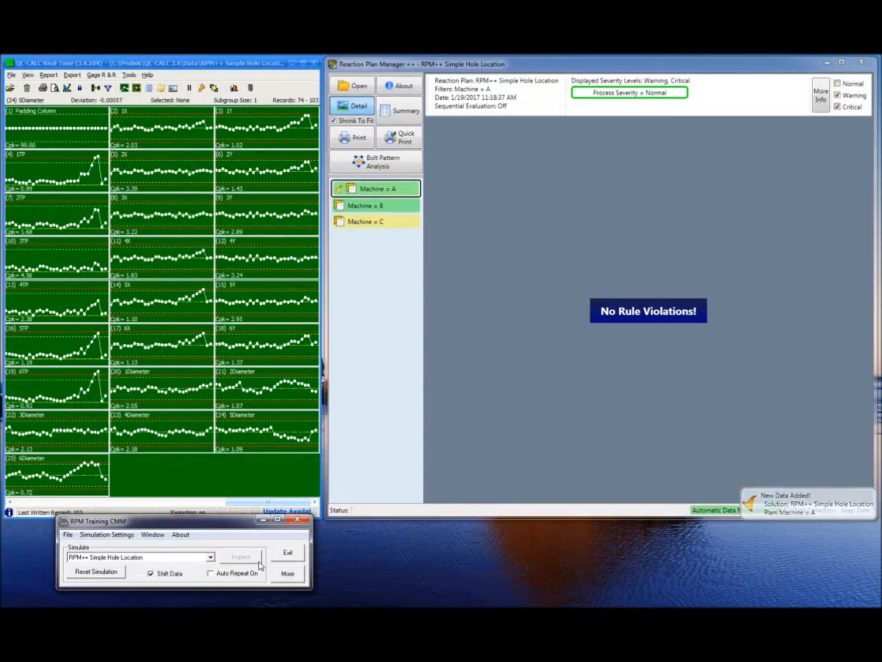
pyautogui.click(249, 564)
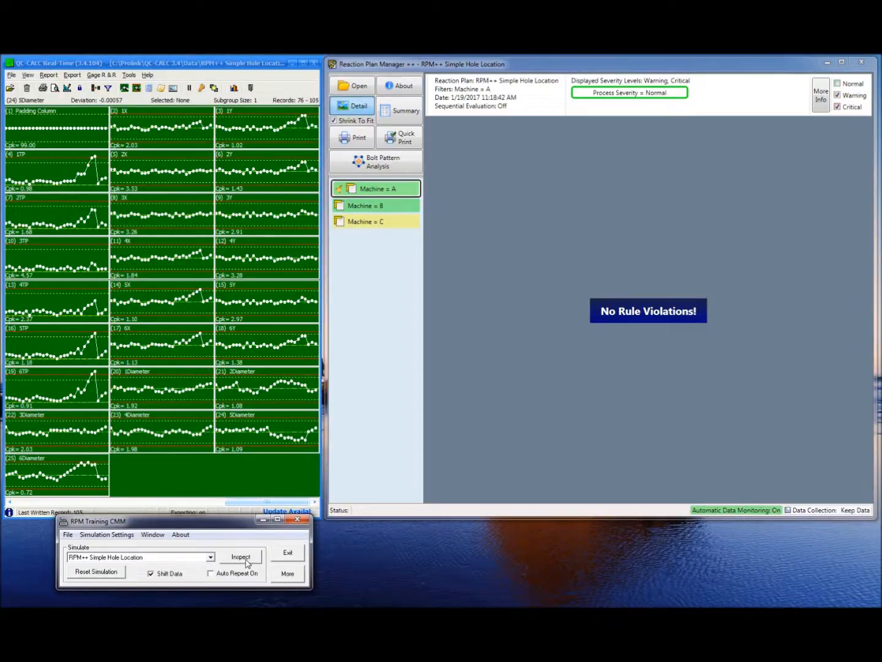
pyautogui.click(247, 564)
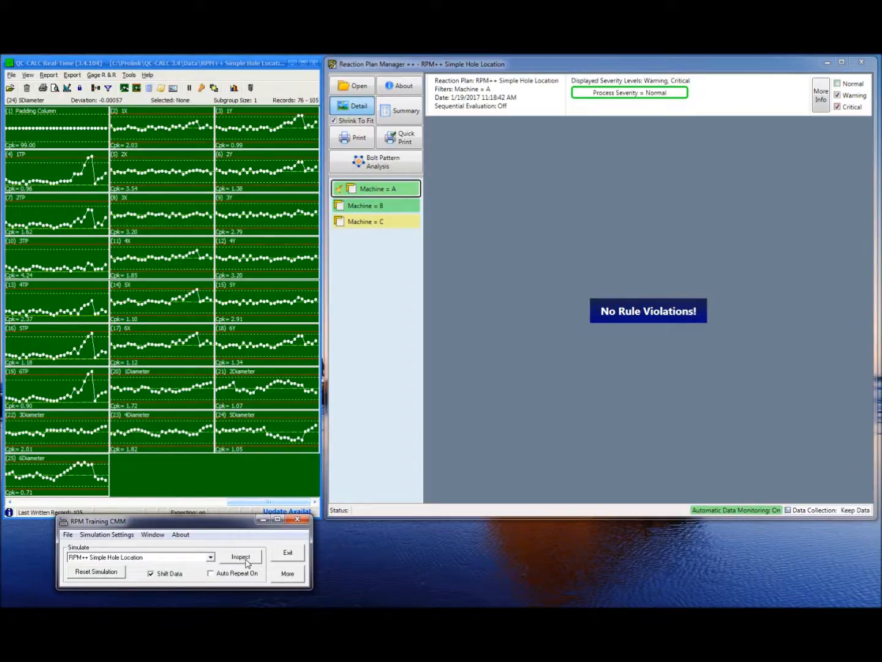
pyautogui.click(247, 563)
pyautogui.click(247, 563)
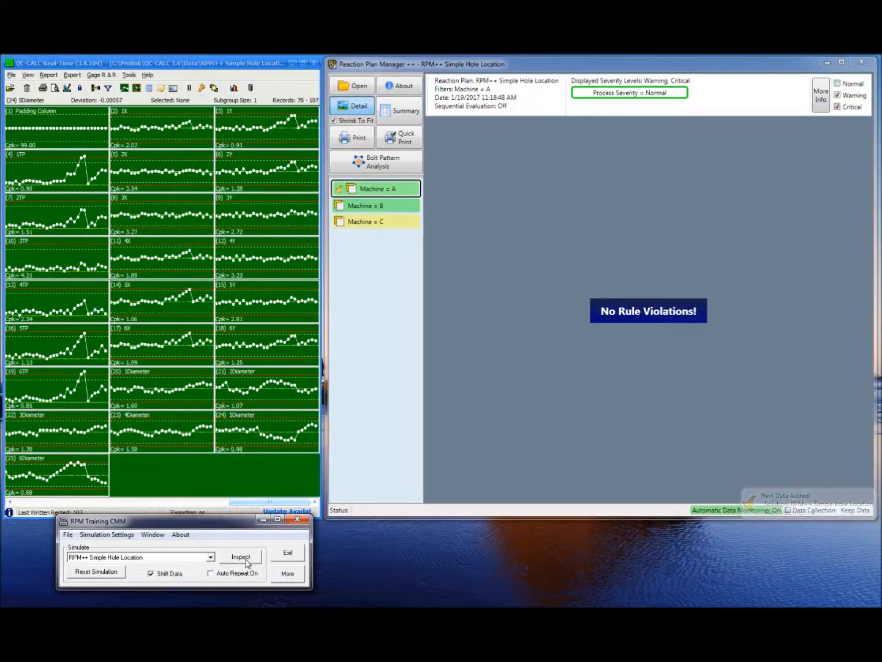
pyautogui.click(247, 563)
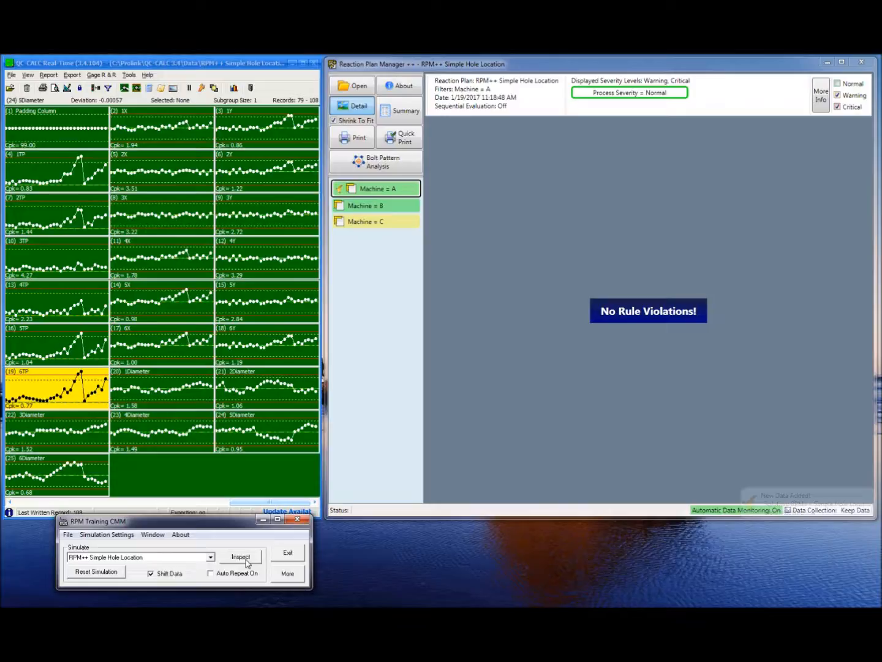
pyautogui.click(247, 563)
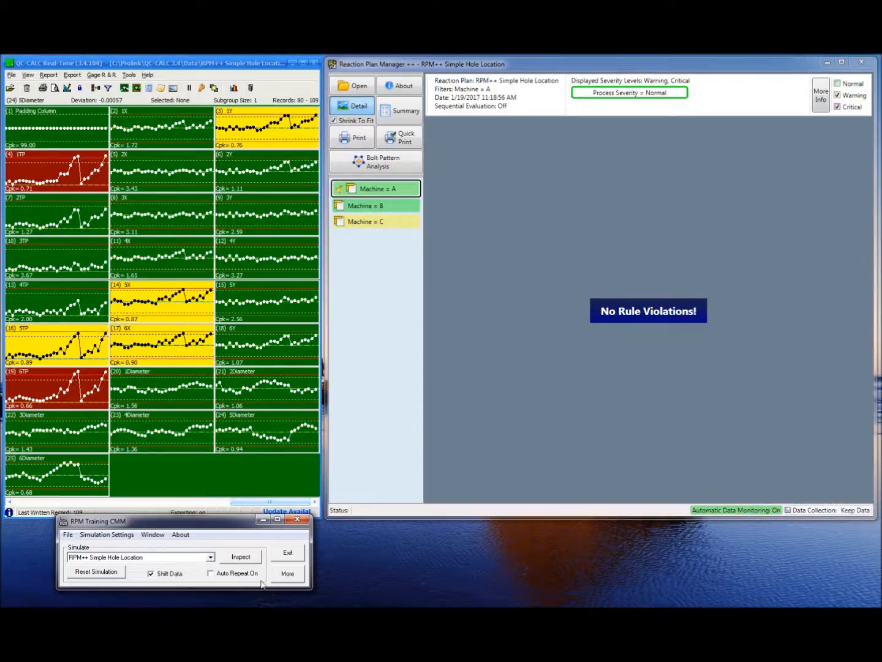
pyautogui.click(247, 562)
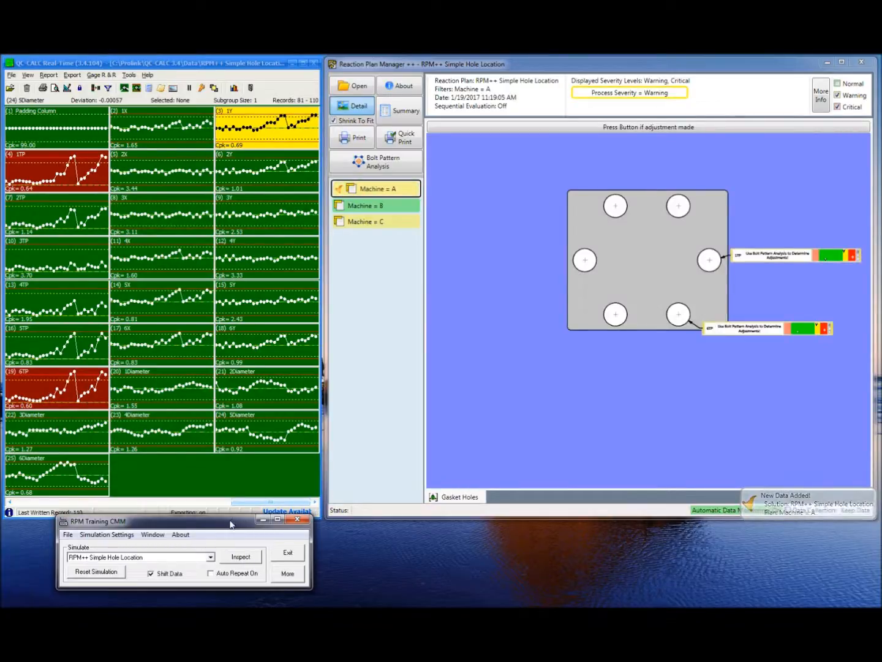
# Open Bolt Pattern Analysis, continue the evaluation, and reposition and enlarge its window
pyautogui.click(351, 557)
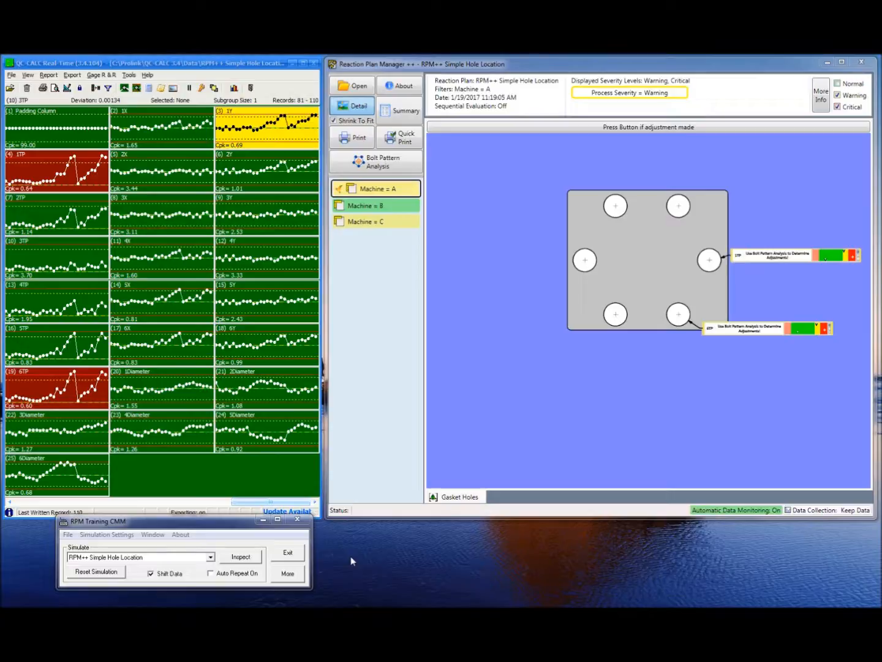
pyautogui.click(161, 297)
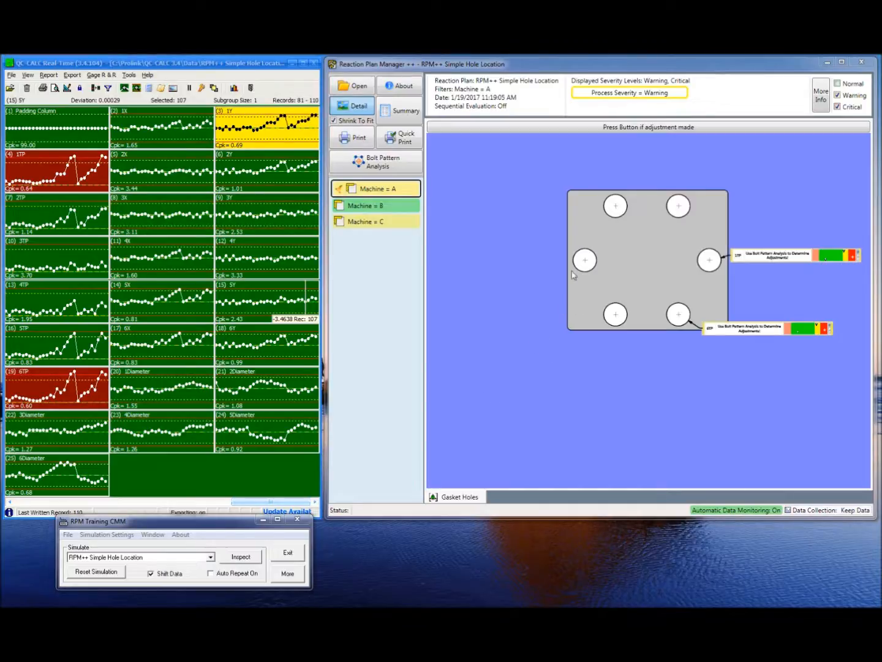
pyautogui.click(383, 165)
pyautogui.click(383, 166)
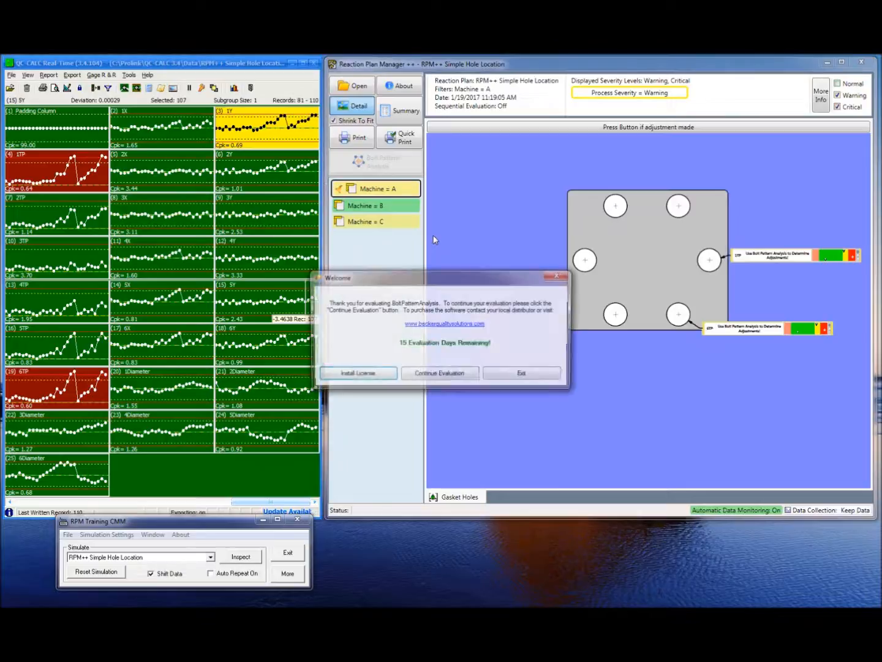
pyautogui.click(445, 374)
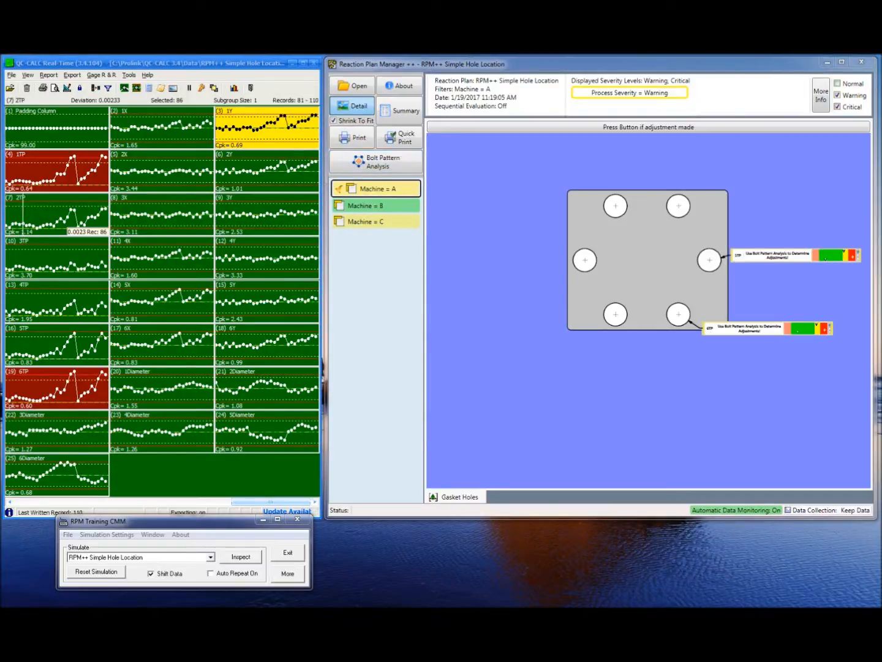
pyautogui.moveTo(173, 295); pyautogui.dragTo(325, 119)
pyautogui.moveTo(585, 406); pyautogui.dragTo(587, 492)
pyautogui.moveTo(433, 116); pyautogui.dragTo(453, 96)
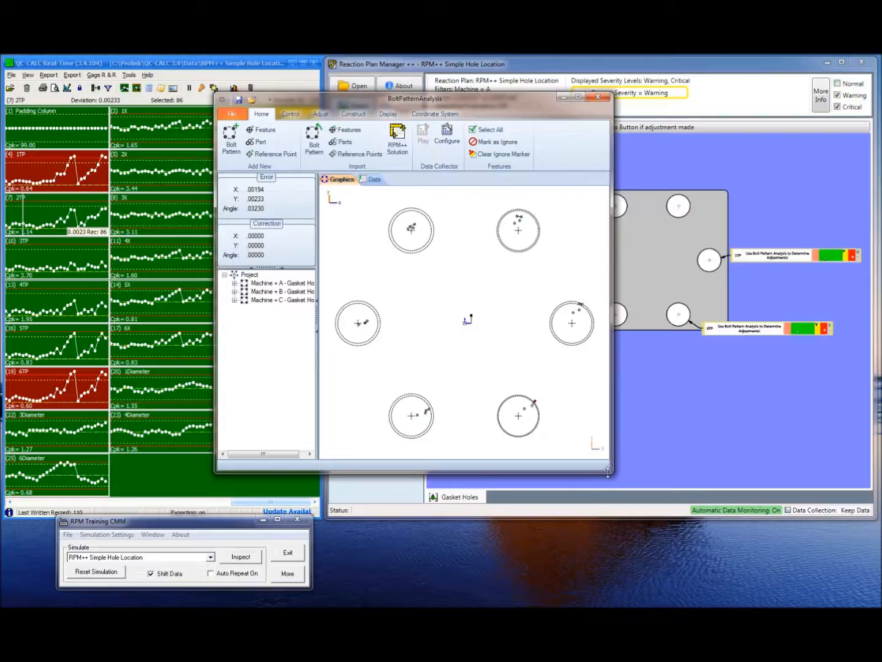
pyautogui.moveTo(610, 471); pyautogui.dragTo(792, 554)
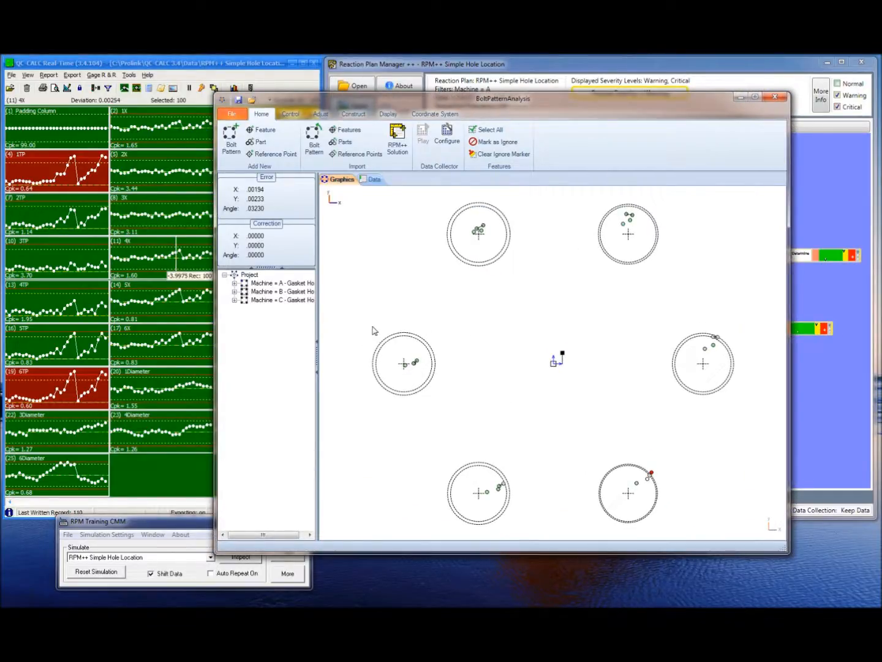
# Apply a Best-Fit to the Machine = A hole pattern, then reset it with Home
pyautogui.click(308, 284)
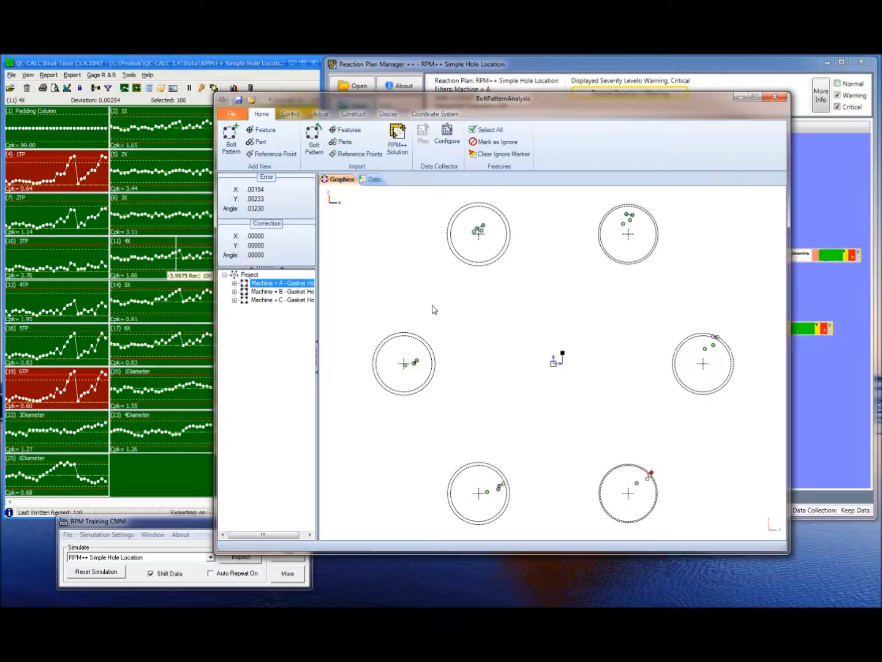
pyautogui.click(291, 113)
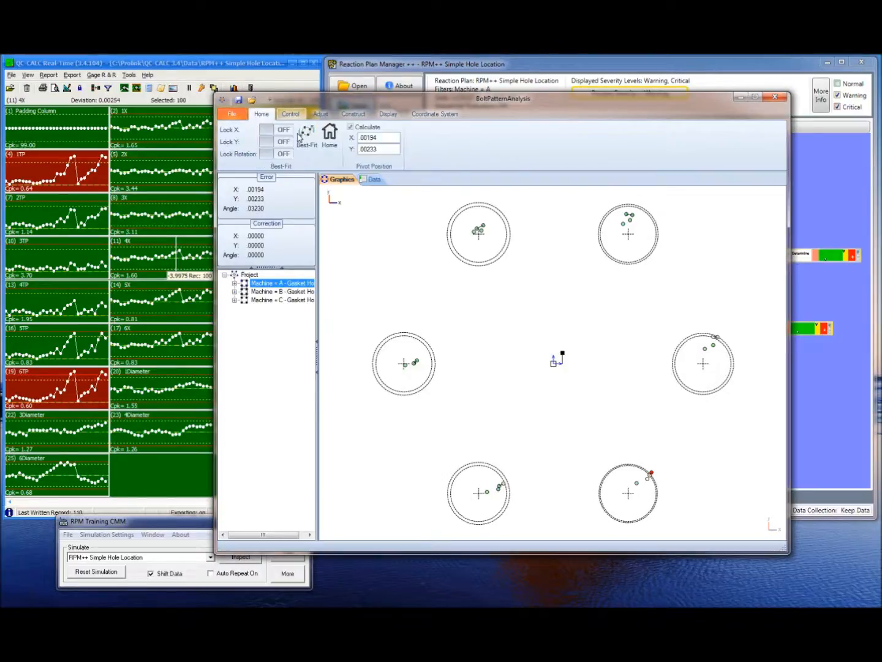
pyautogui.click(310, 140)
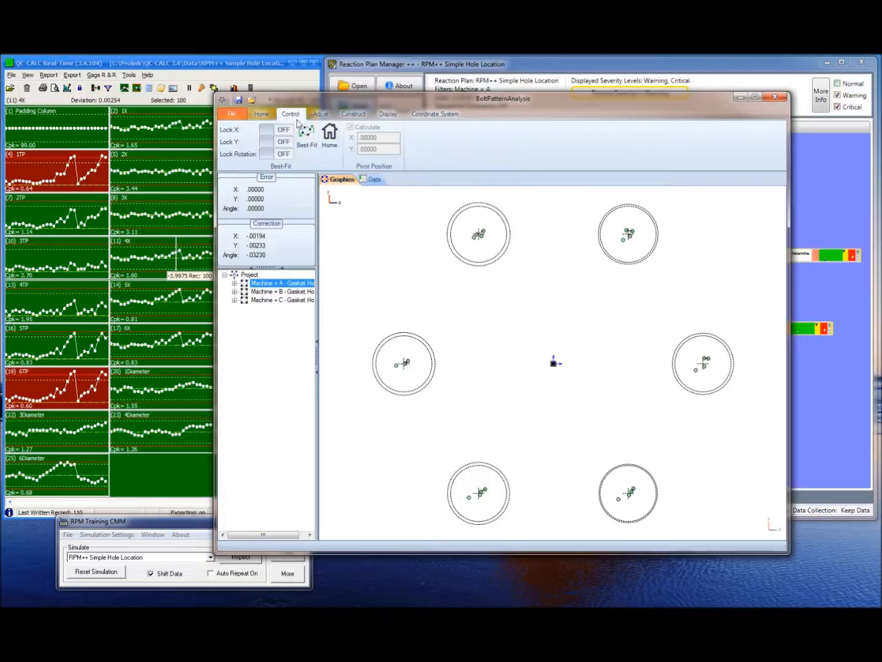
pyautogui.click(325, 136)
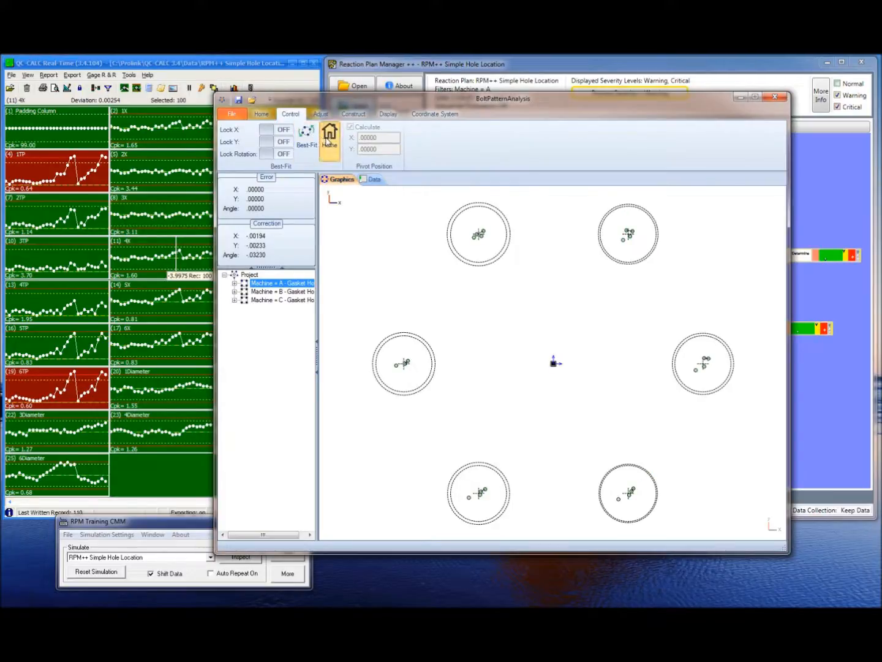
# Switch between Machines A, B and C to compare their hole patterns and errors
pyautogui.click(280, 291)
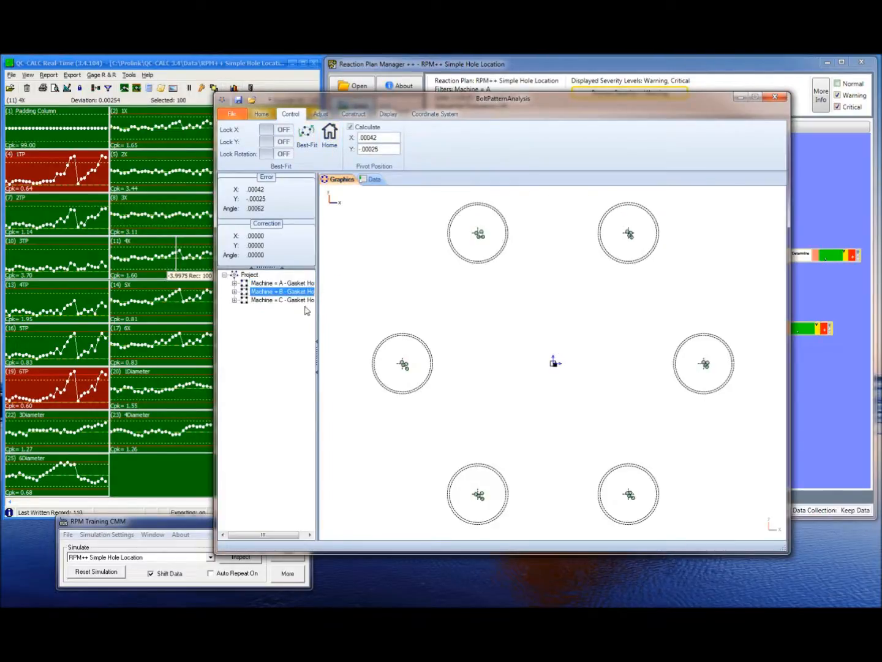
pyautogui.click(286, 301)
pyautogui.click(290, 292)
pyautogui.click(291, 301)
pyautogui.click(294, 292)
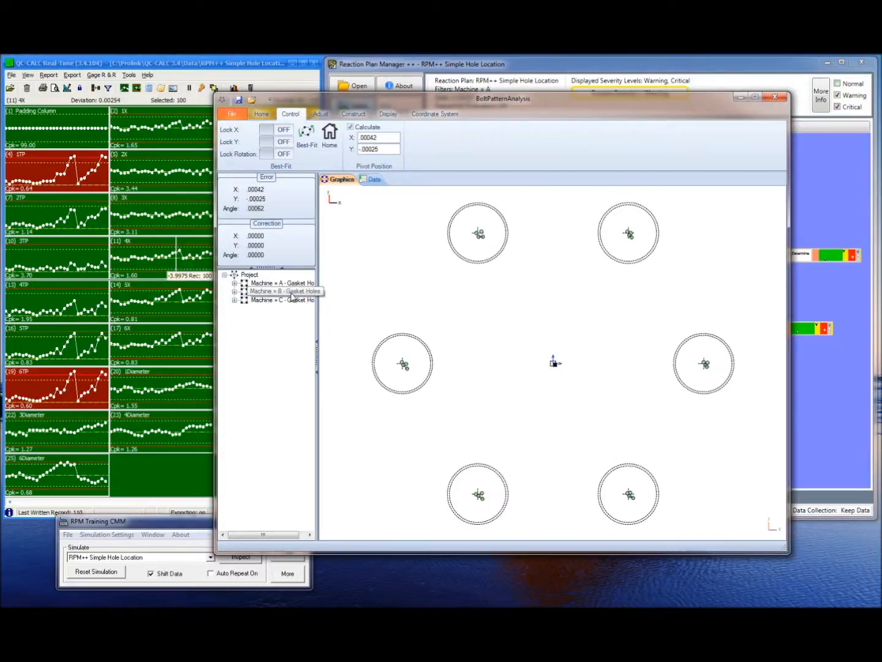
pyautogui.click(291, 300)
pyautogui.click(293, 293)
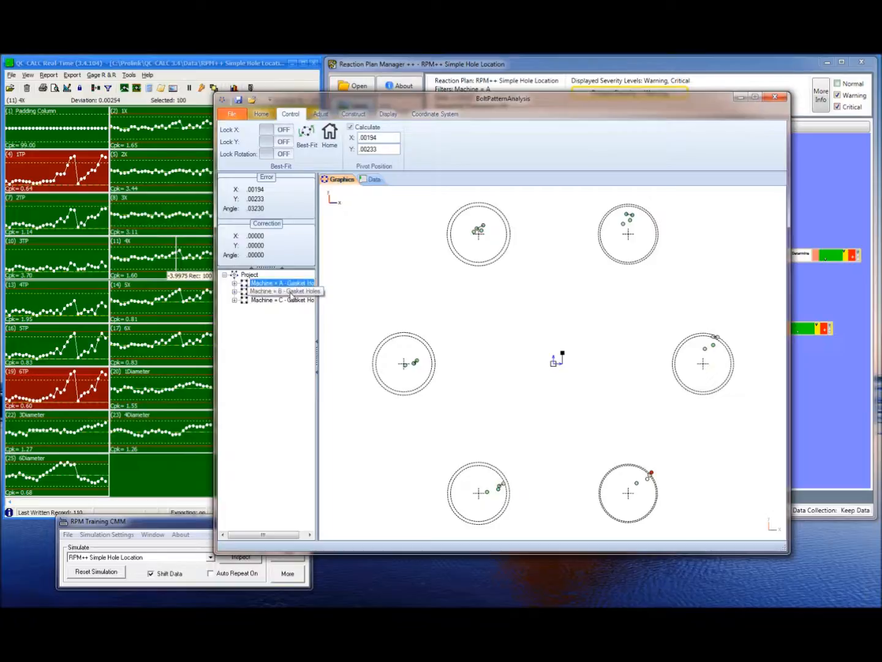
pyautogui.click(291, 301)
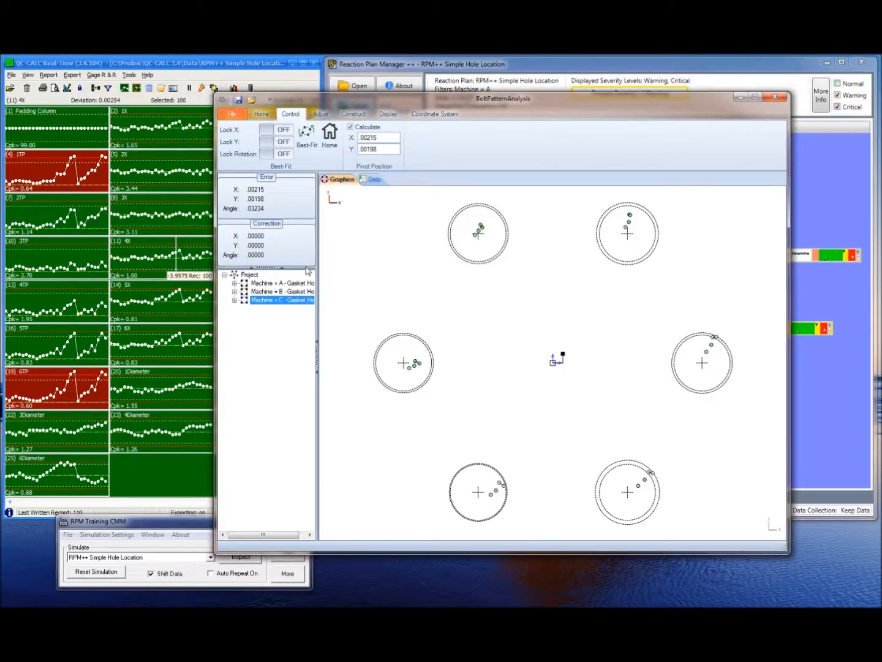
pyautogui.click(67, 261)
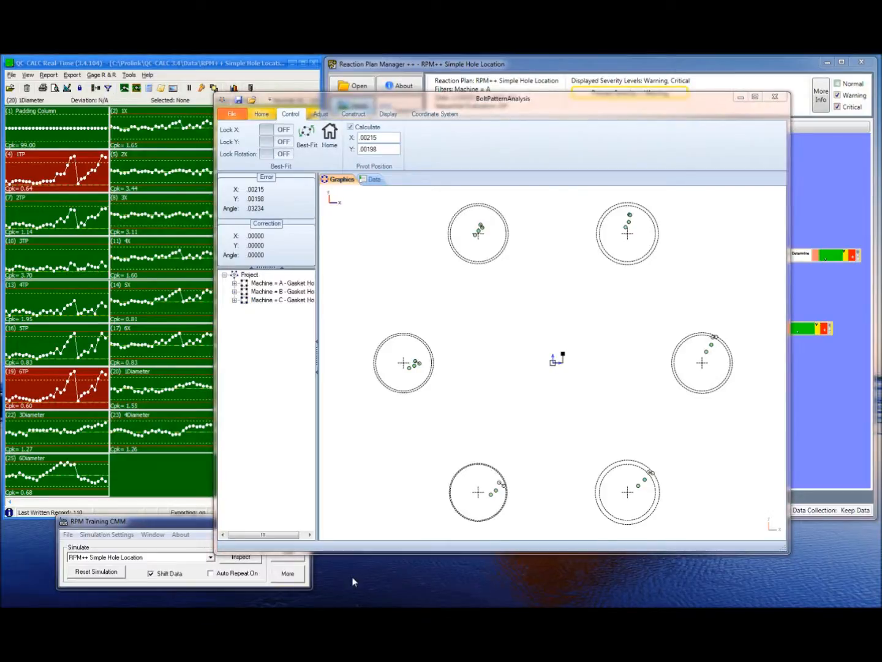